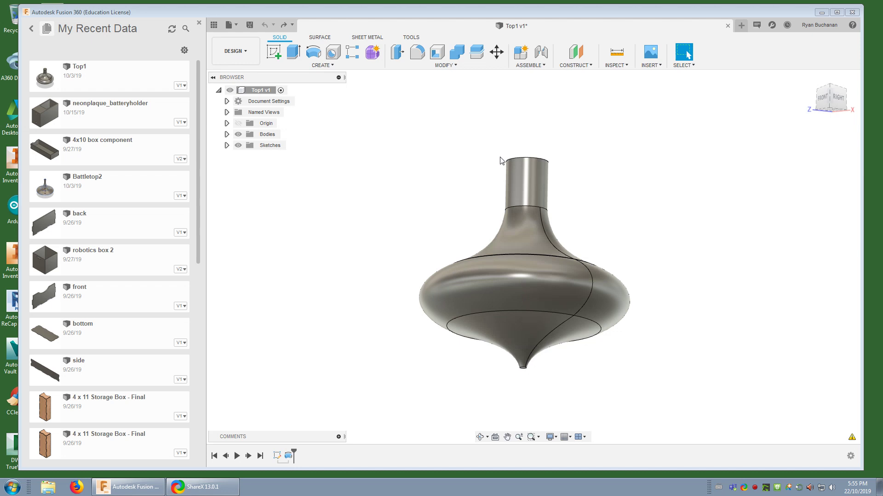
- Create a new design and start a sketch on the vertical front (XY) plane
click(230, 24)
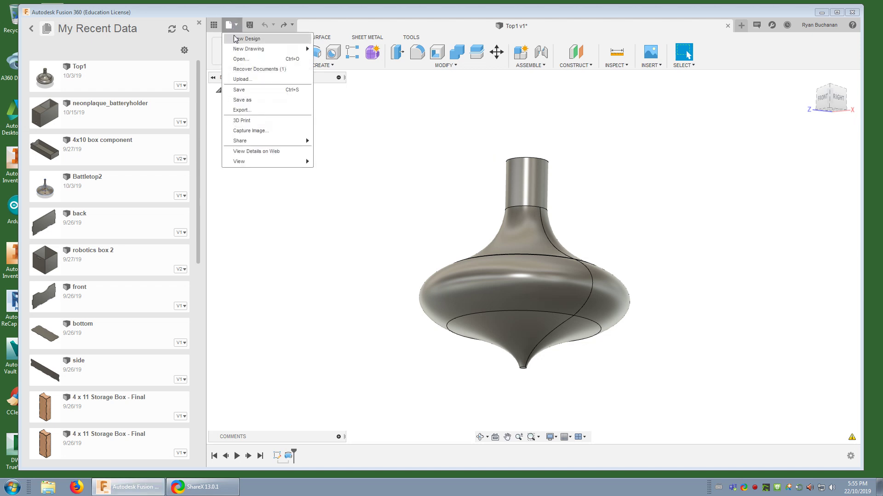
click(247, 39)
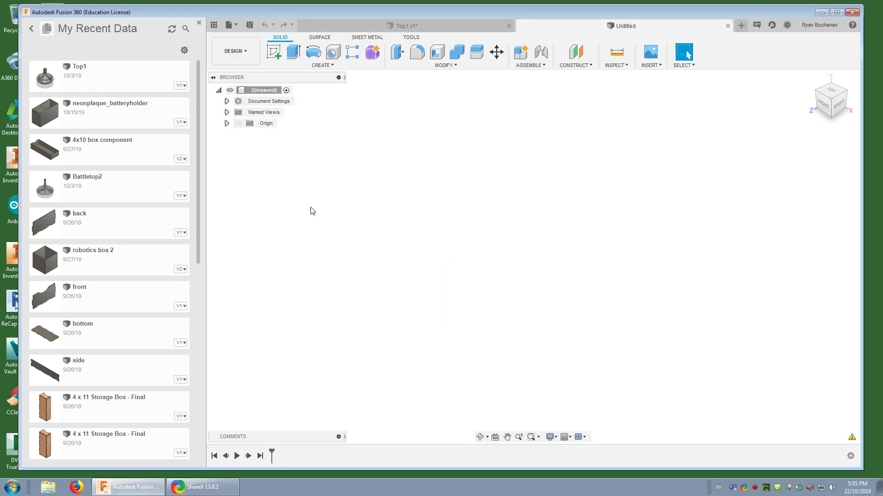
click(270, 50)
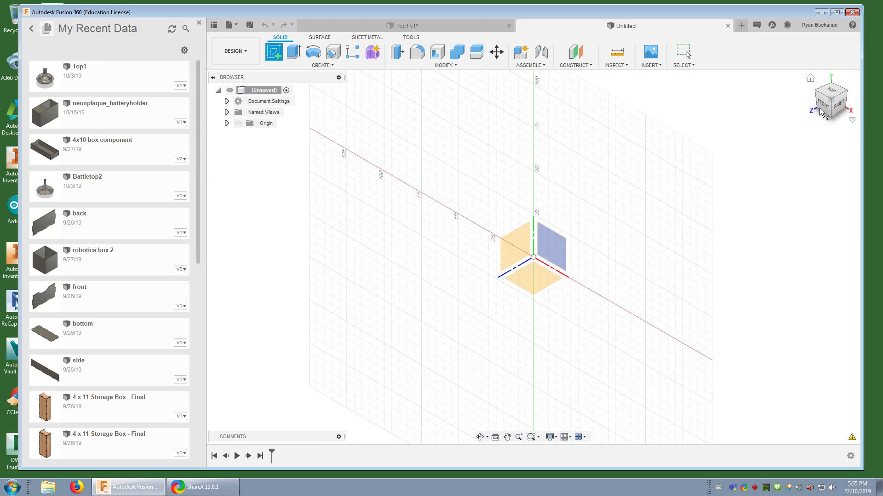
click(557, 248)
middle_drag(554, 248, 507, 289)
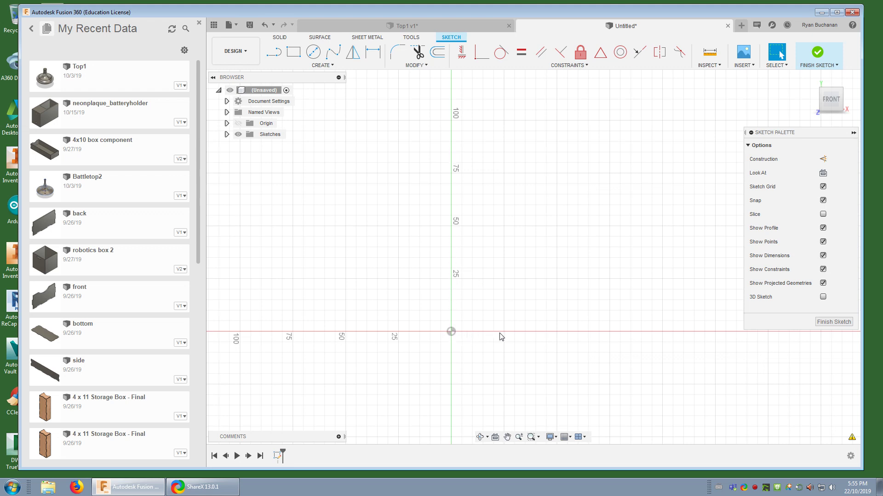
- Draw a rectangle from the origin, 60 mm high and 25 mm wide, extending up and to the right
click(293, 52)
click(451, 331)
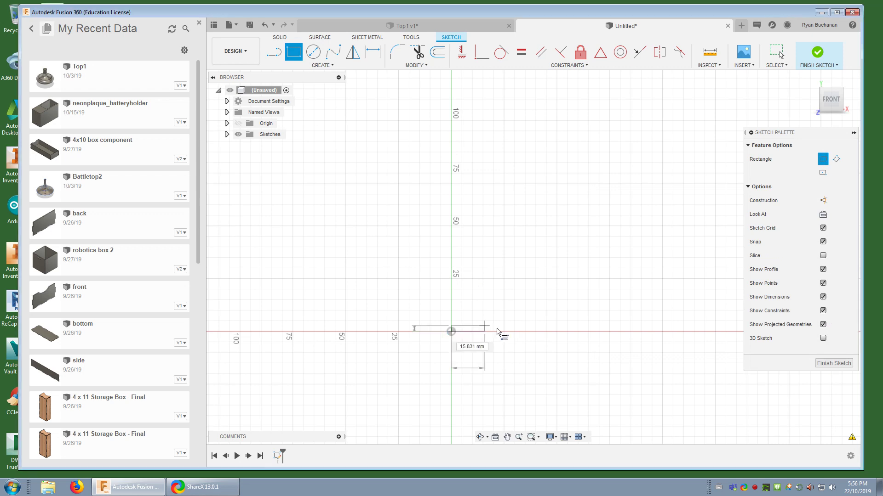
key(Escape)
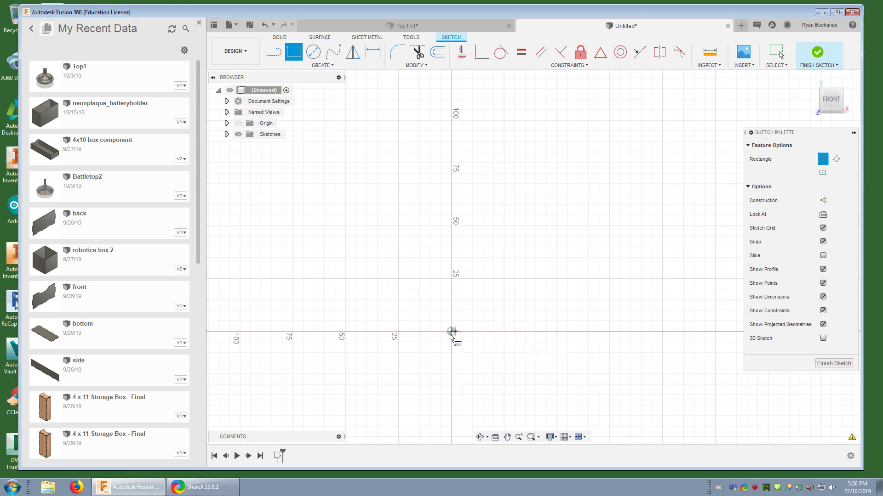
click(451, 332)
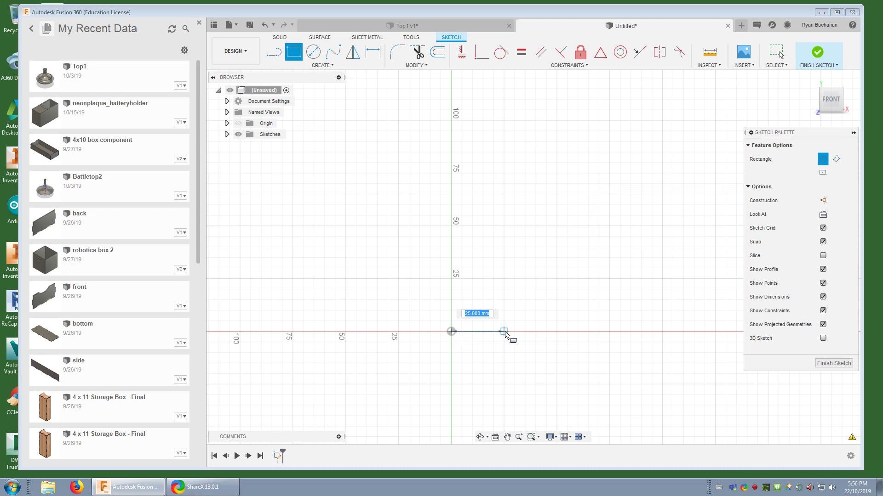
key(Tab)
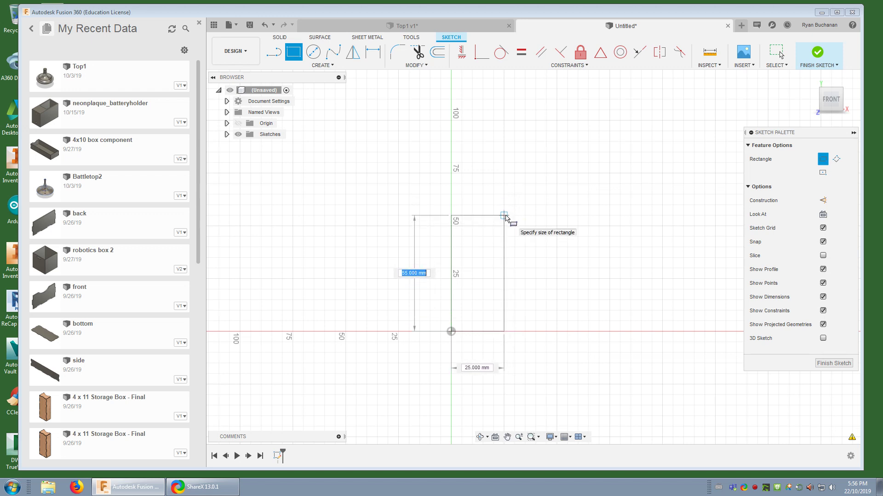
text(60)
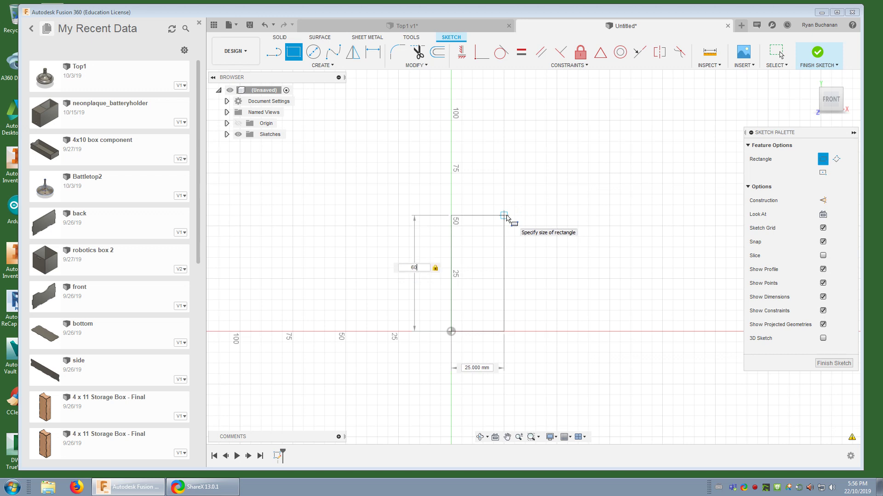
key(Tab)
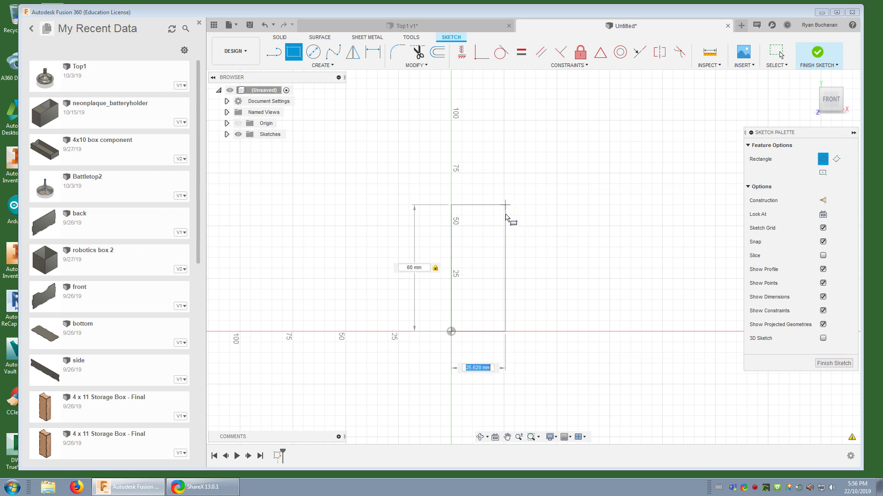
text(25)
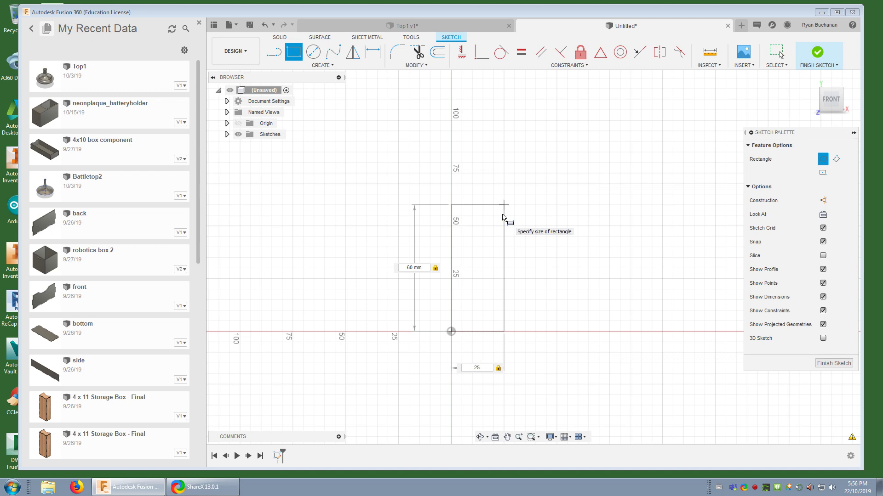
key(Return)
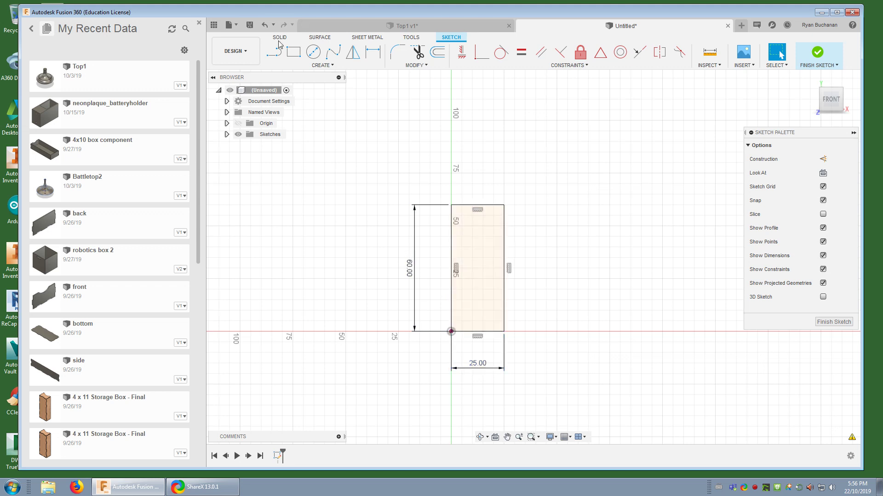
- Sketch a second, separate rectangle about 25 mm wide and 24 mm high to the right of the first one
key(r)
click(542, 266)
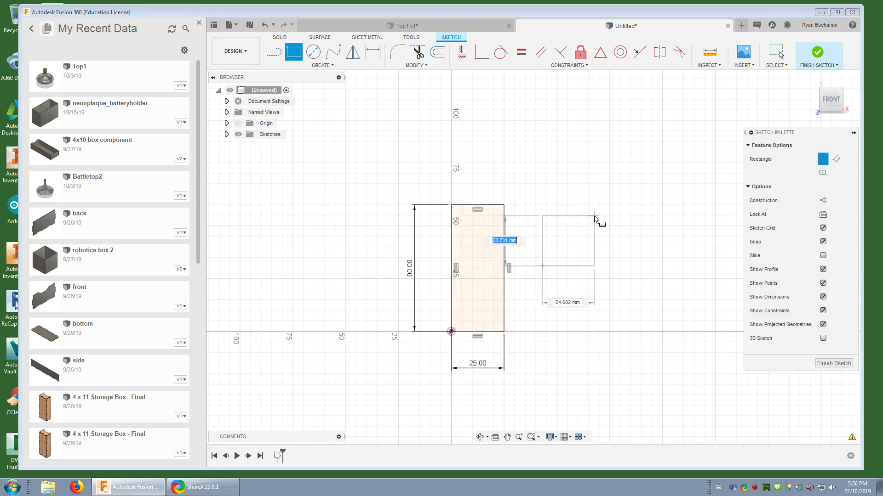
click(594, 216)
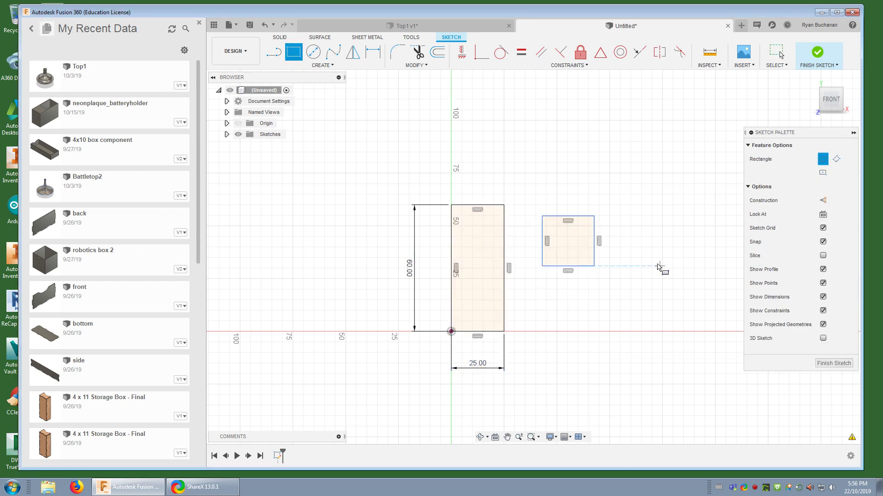
key(Escape)
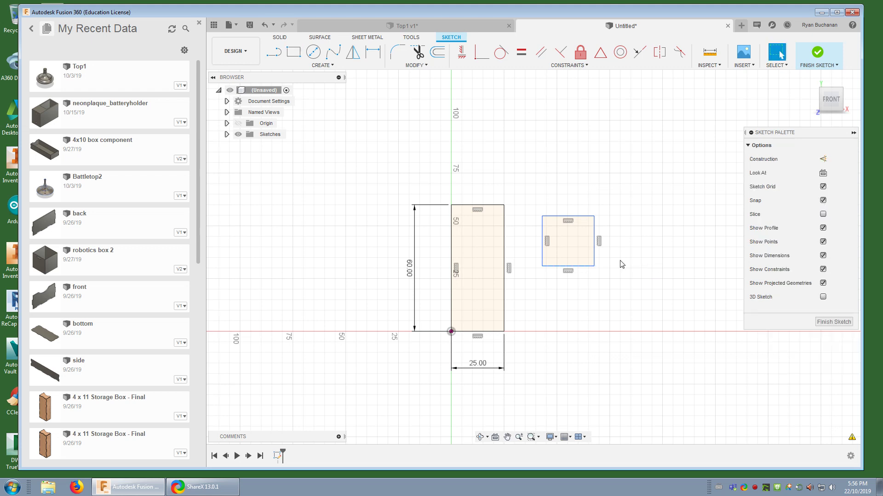
- Delete the whole small rectangle beside the 60 mm high one
click(571, 222)
key(Escape)
drag(524, 190, 643, 307)
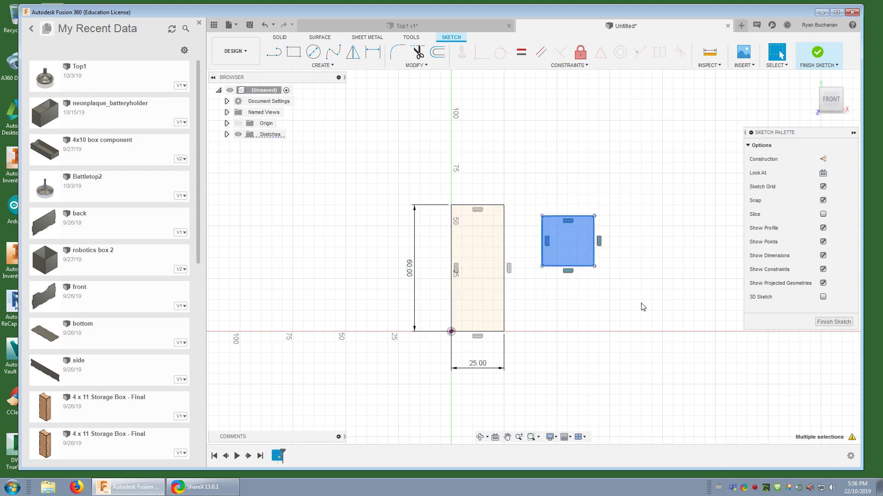
key(Delete)
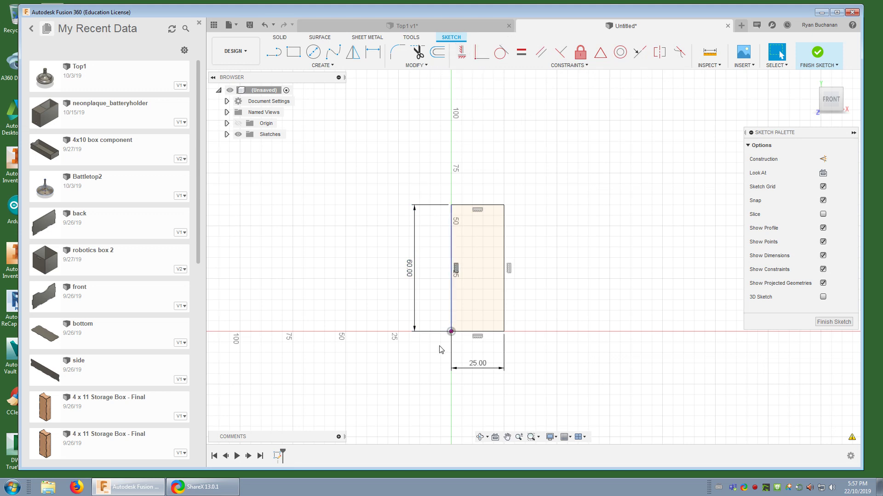
- Draw a six-point fit point spline from the origin, bulging toward the rectangle's right edge and curving back to about 5 mm from its left edge
scroll(451, 335, down, 1)
scroll(451, 331, up, 4)
scroll(464, 277, up, 1)
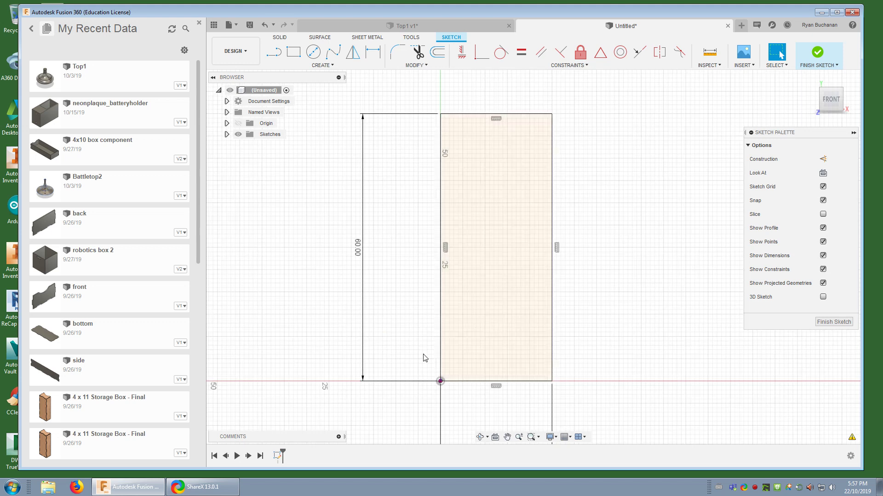
mouse_move(319, 241)
middle_down()
mouse_move(339, 193)
mouse_move(338, 226)
middle_up()
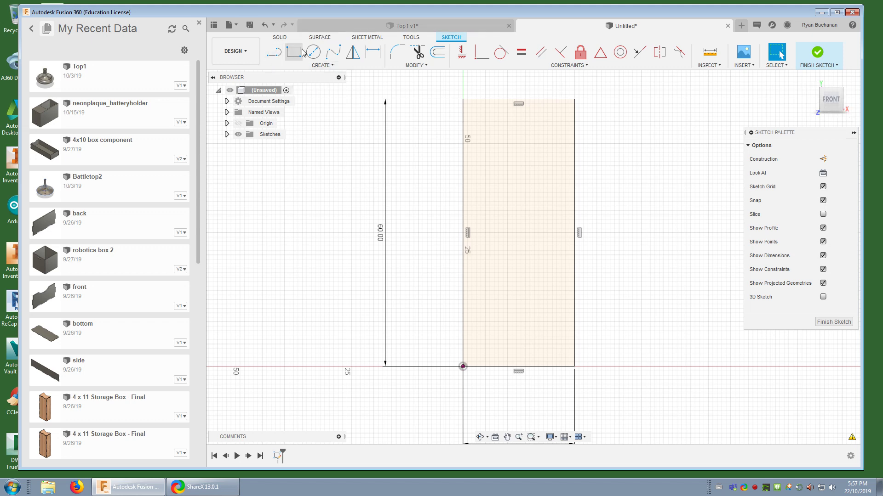
click(322, 65)
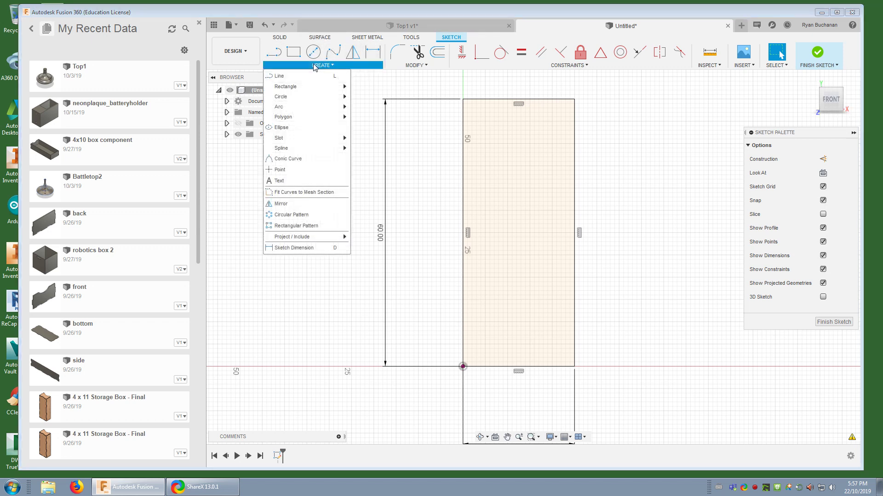
mouse_move(280, 151)
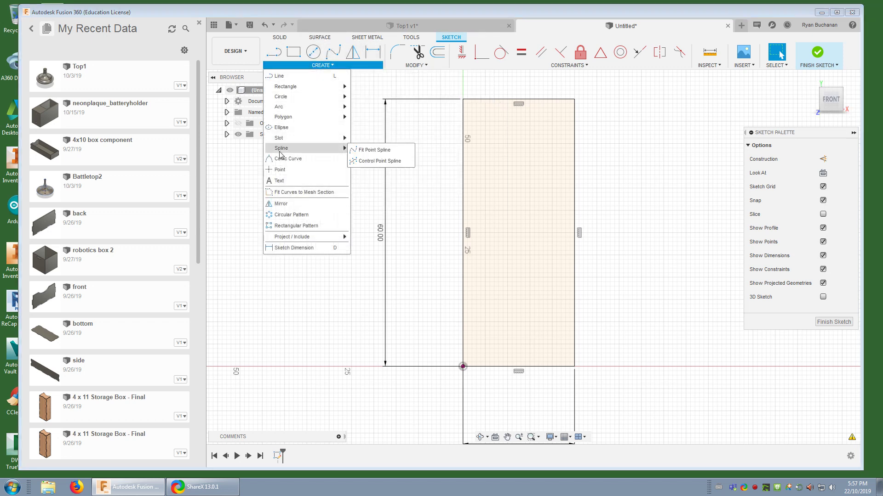
click(375, 150)
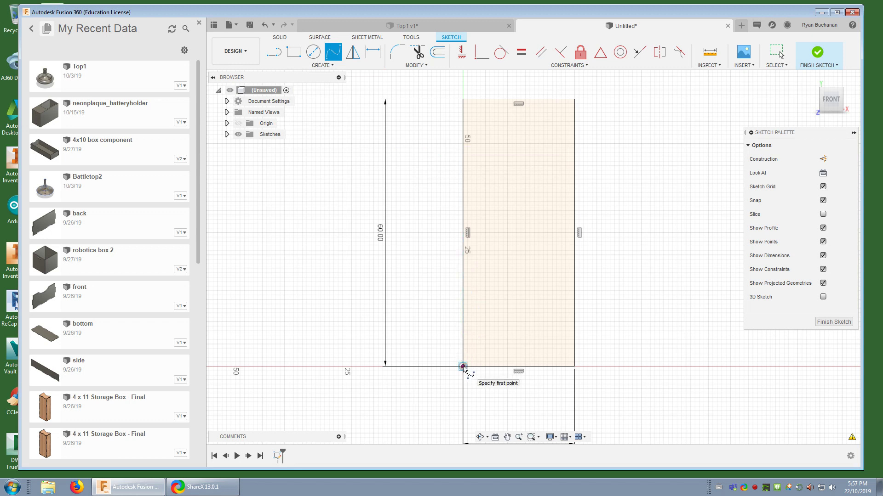
click(463, 366)
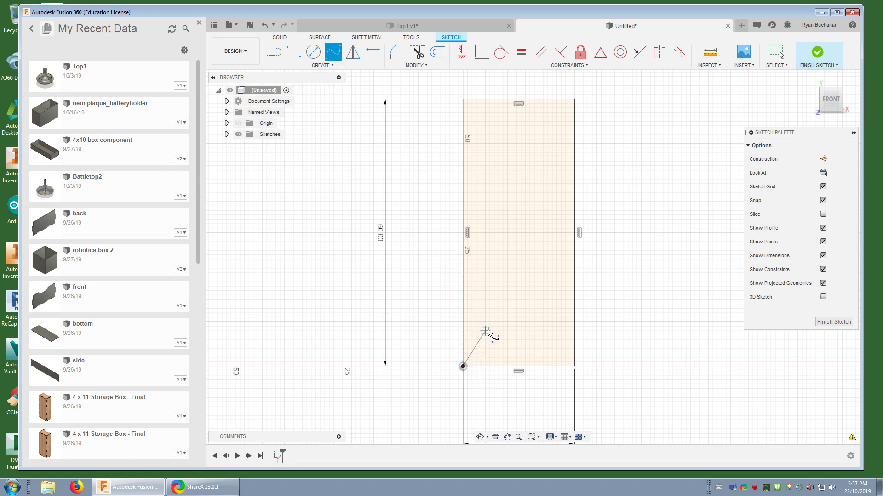
click(485, 331)
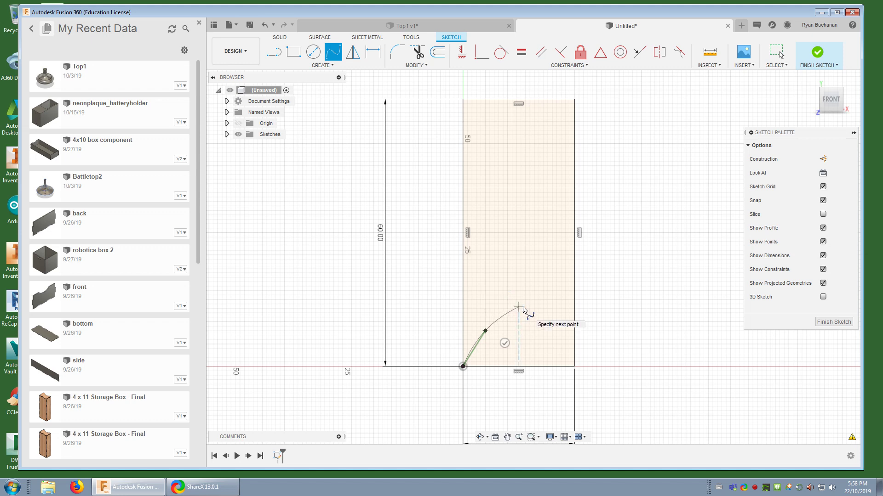
click(519, 310)
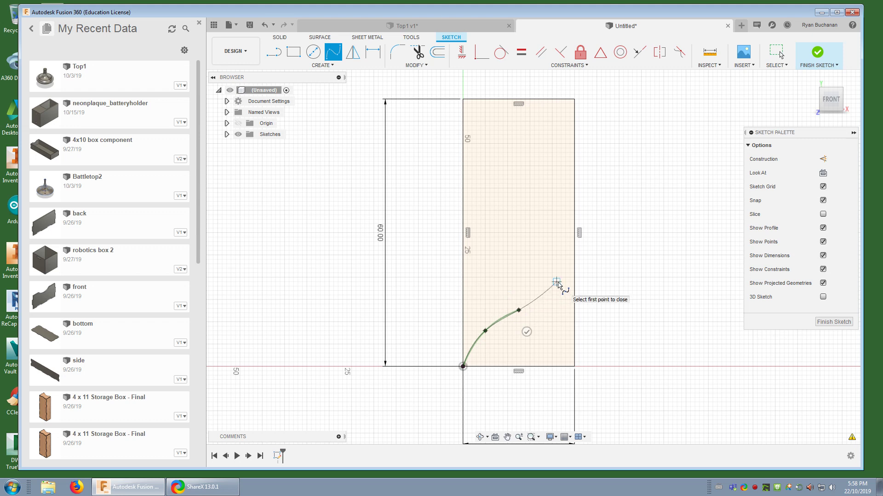
click(556, 287)
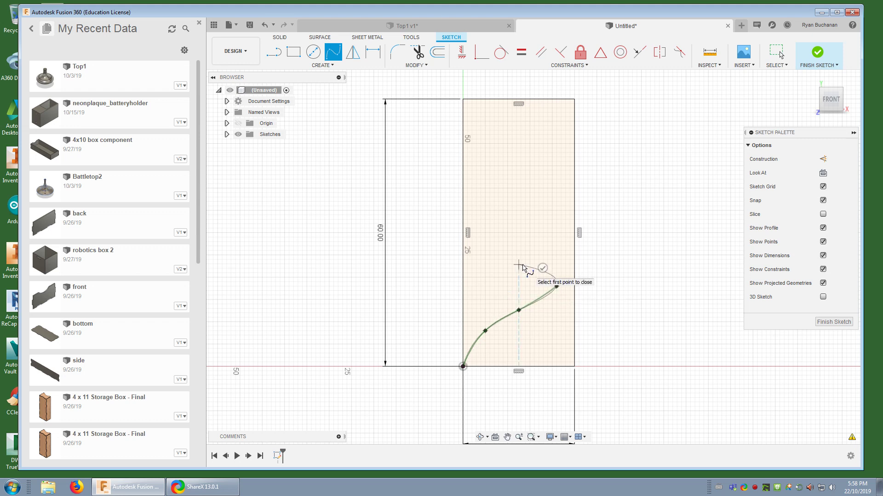
click(519, 265)
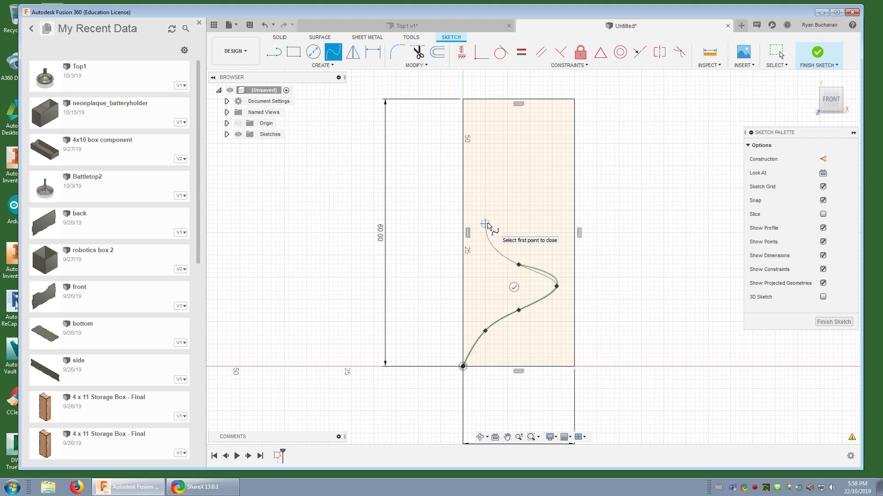
click(486, 224)
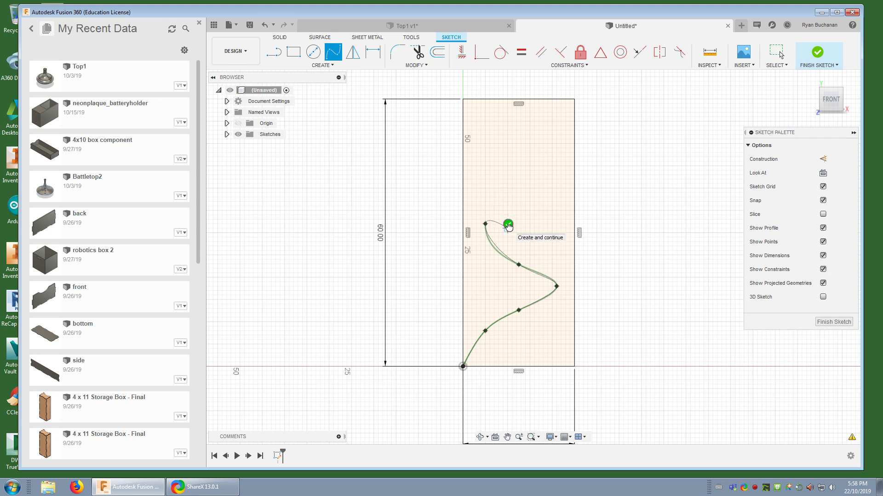
click(507, 224)
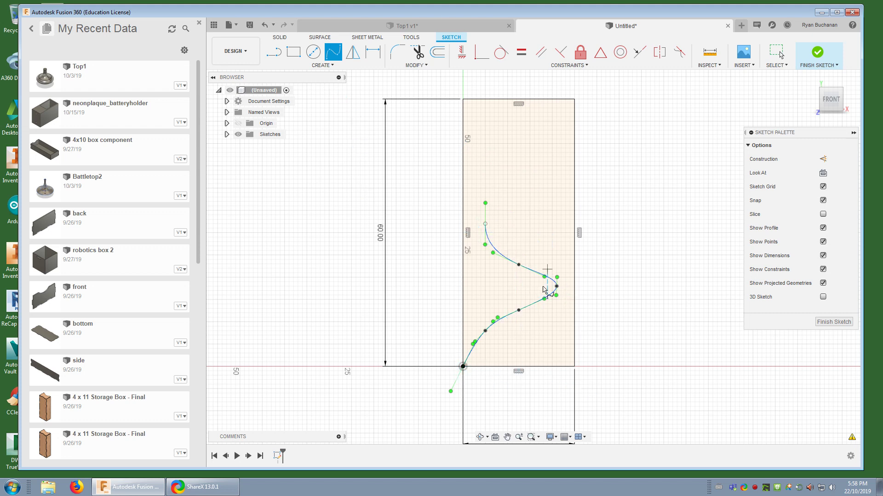
click(276, 56)
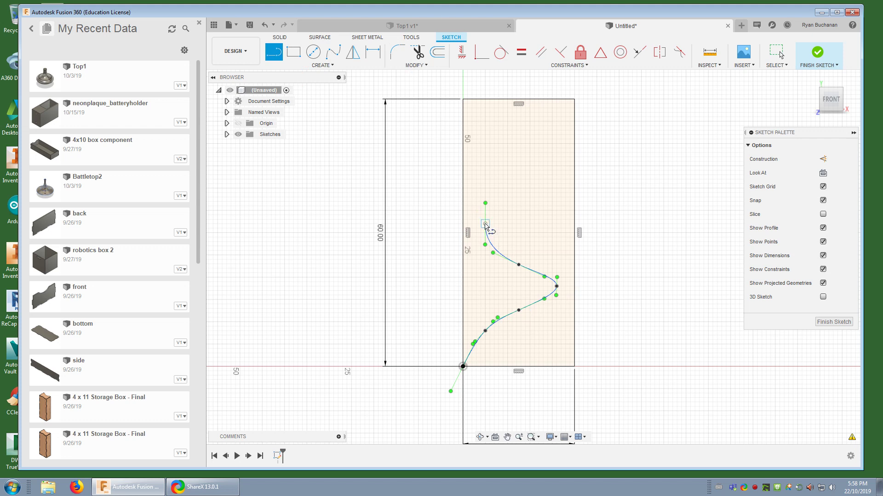
click(485, 224)
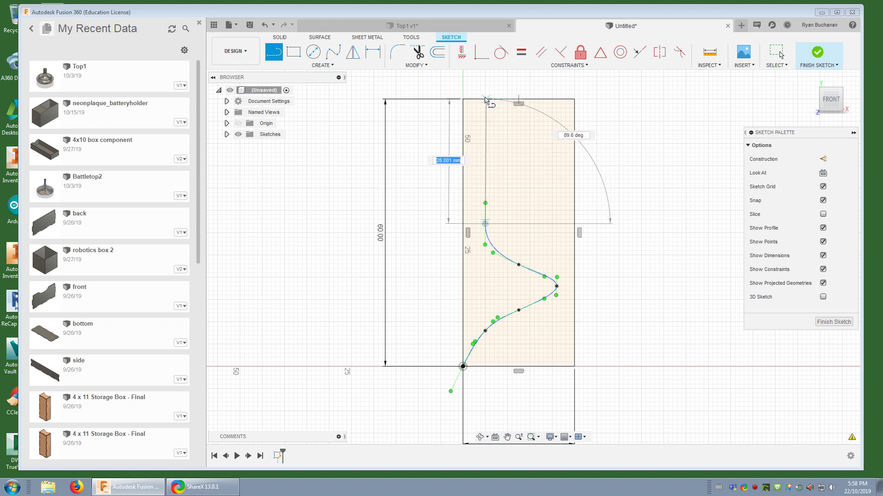
key(Escape)
- Draw a vertical 28 mm line from the spline's upper end to the rectangle's top edge
scroll(486, 102, up, 3)
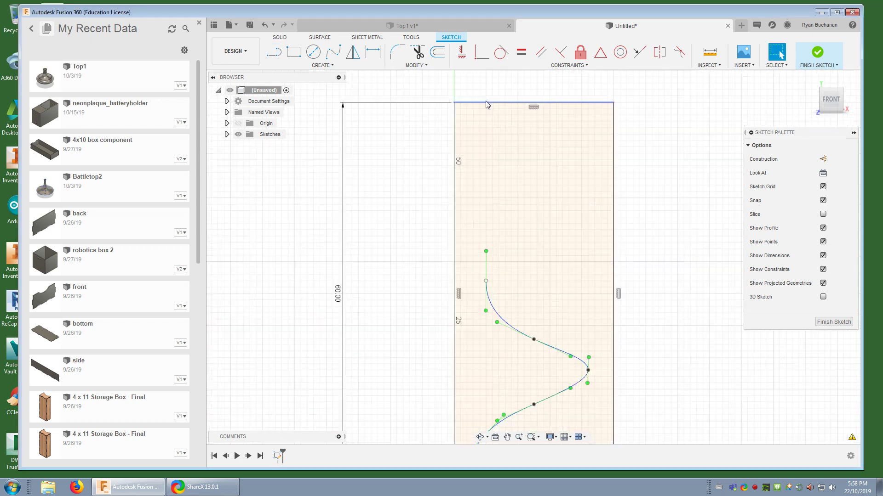
scroll(486, 104, up, 3)
click(505, 239)
mouse_move(505, 238)
middle_down()
mouse_move(494, 216)
mouse_move(493, 222)
middle_up()
click(273, 52)
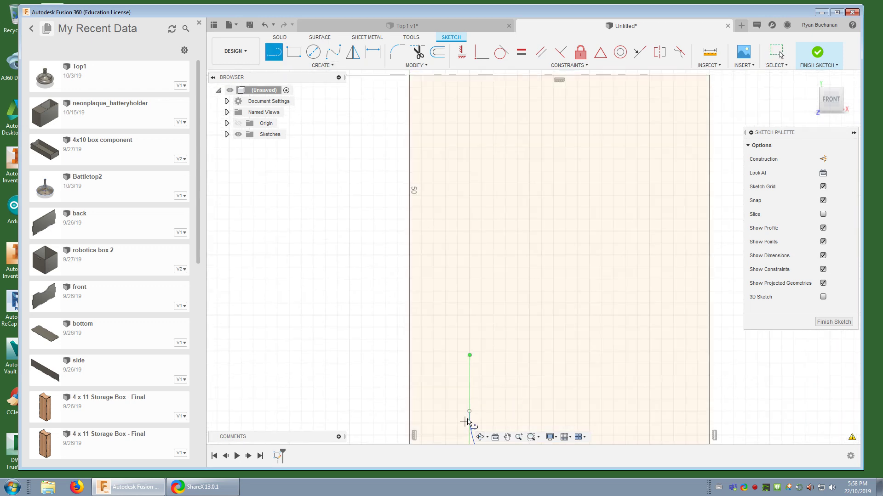
click(470, 411)
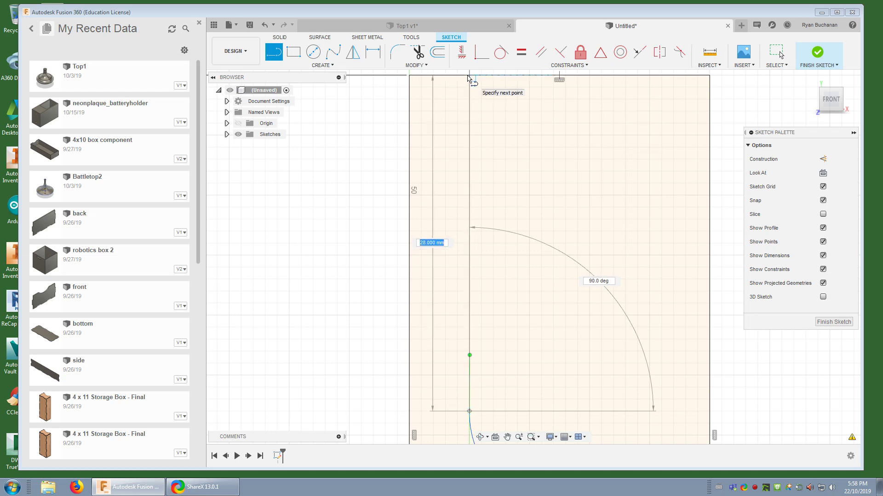
click(467, 78)
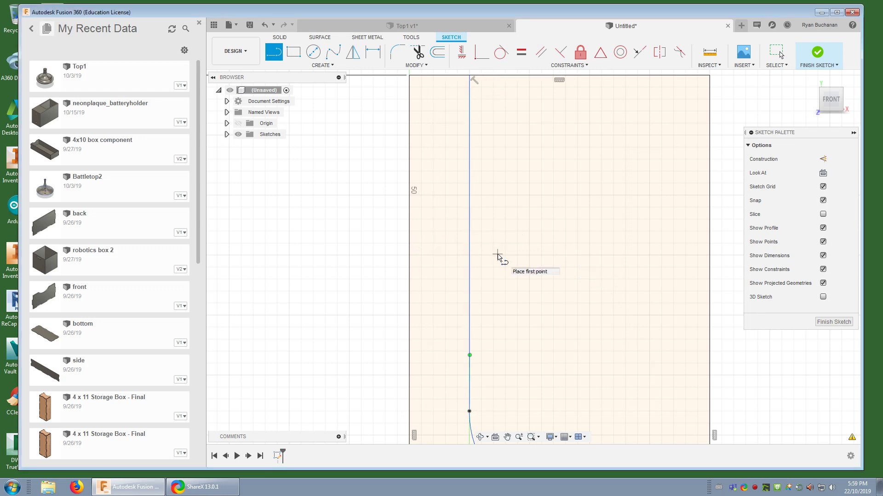
- End the line command and finish the spinning top's half-profile sketch
key(Escape)
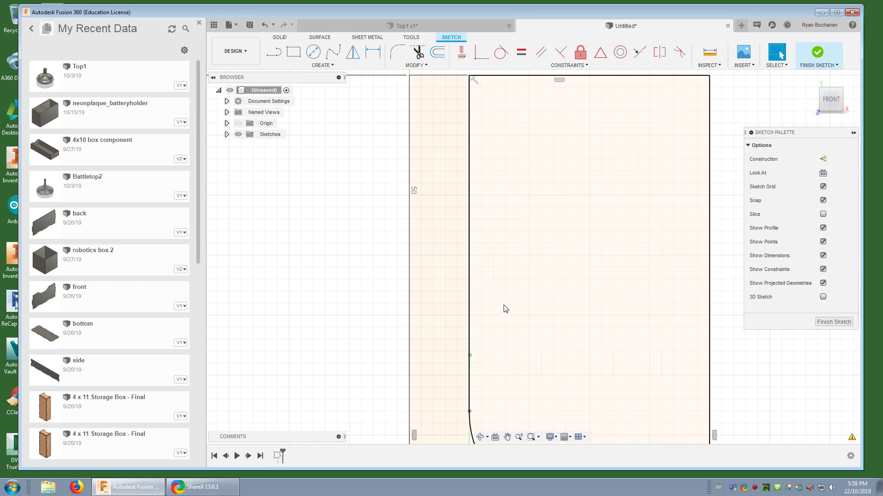
scroll(508, 310, down, 2)
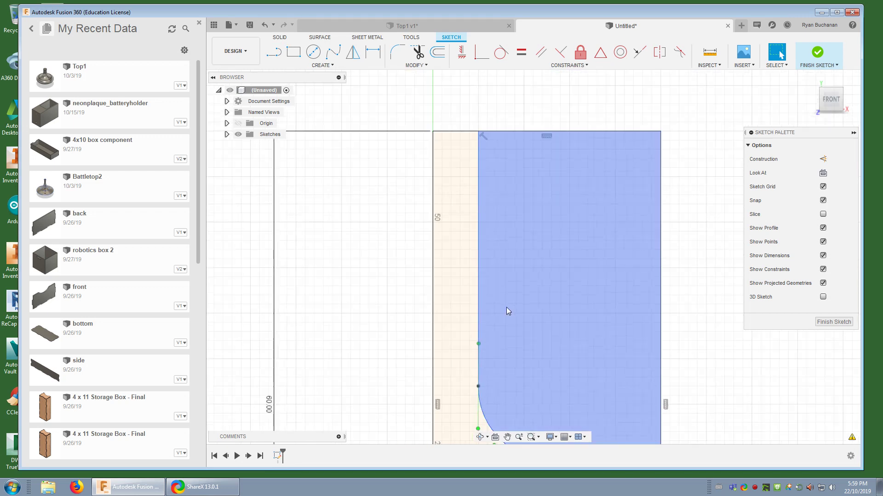
scroll(505, 313, down, 5)
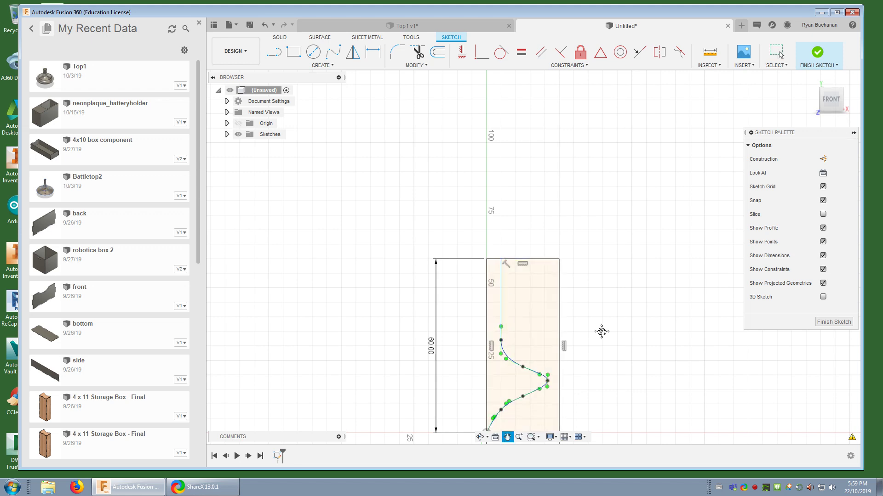
mouse_move(601, 331)
middle_down()
mouse_move(593, 260)
mouse_move(600, 266)
middle_up()
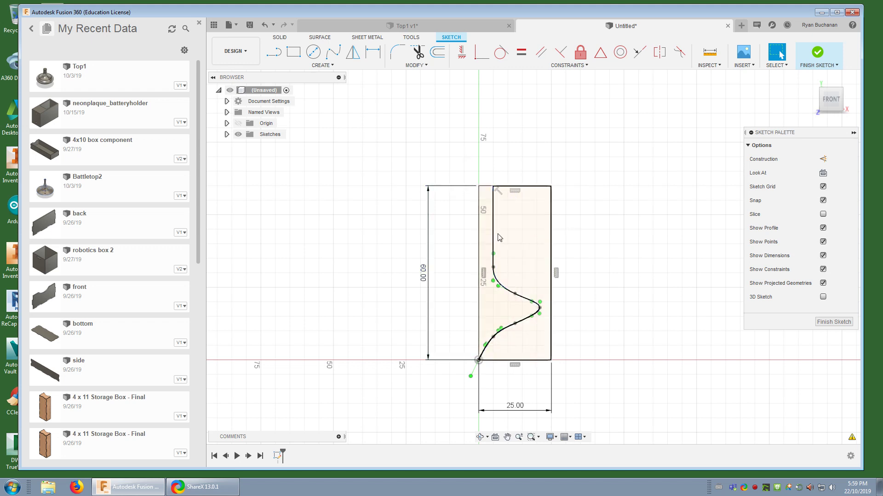
click(500, 266)
key(Escape)
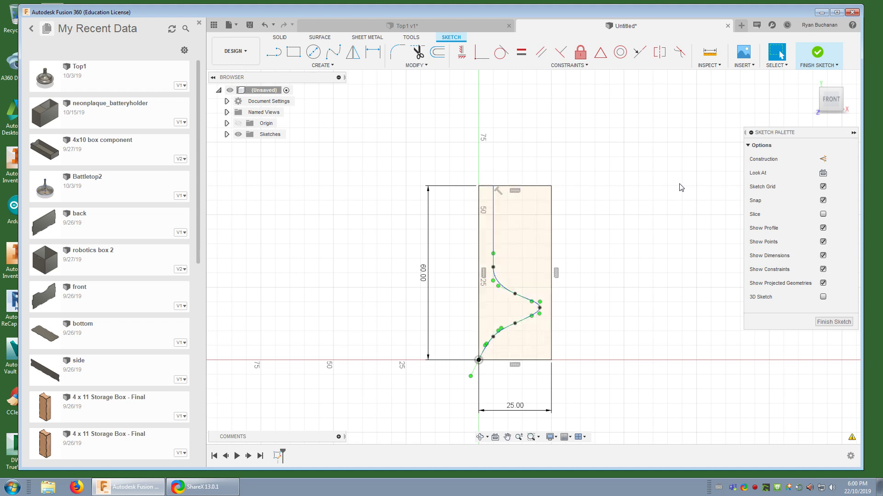
click(817, 57)
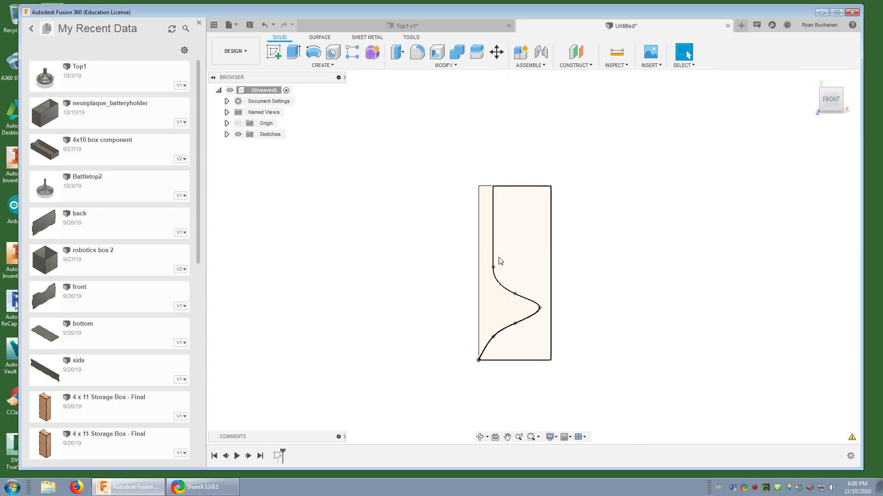
- Set up a 360-degree revolve of the region outside the spline about the rectangle's vertical edge through the origin
click(315, 54)
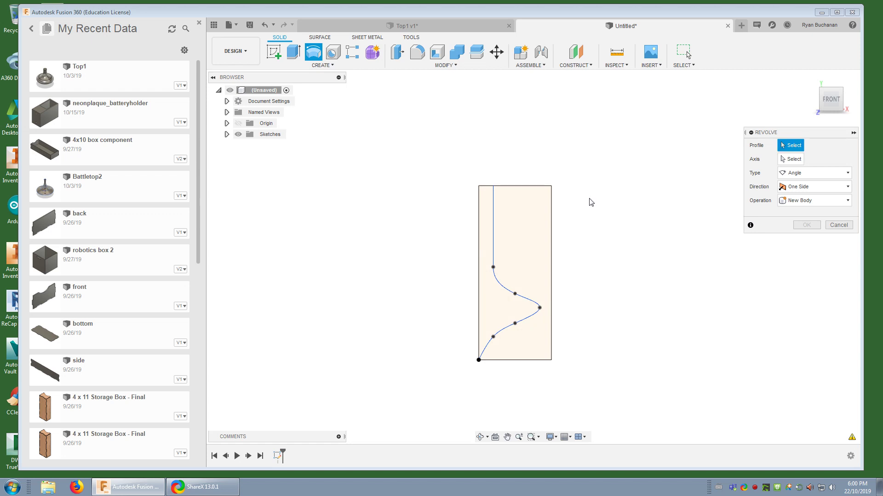
click(535, 249)
click(794, 160)
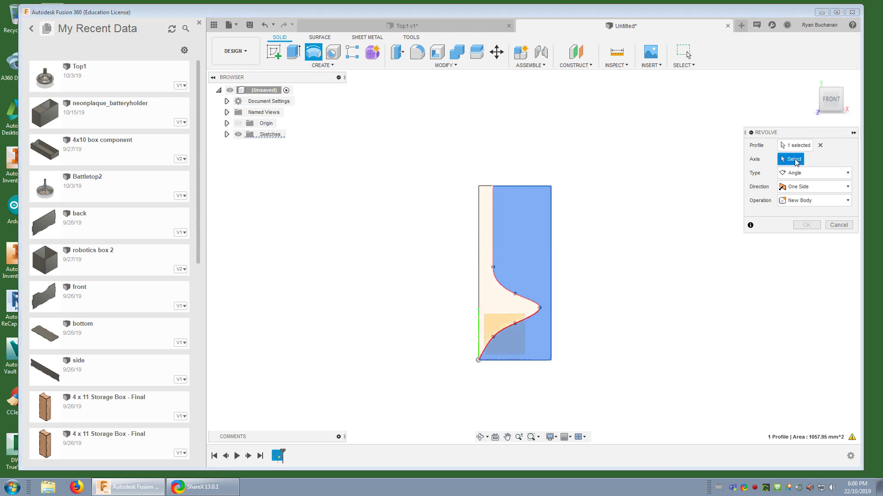
click(479, 285)
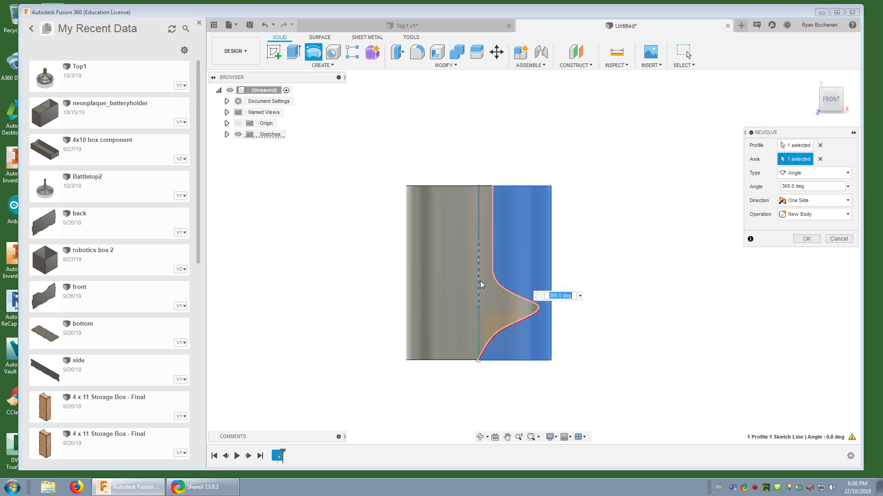
shift+middle_drag(571, 197, 554, 223)
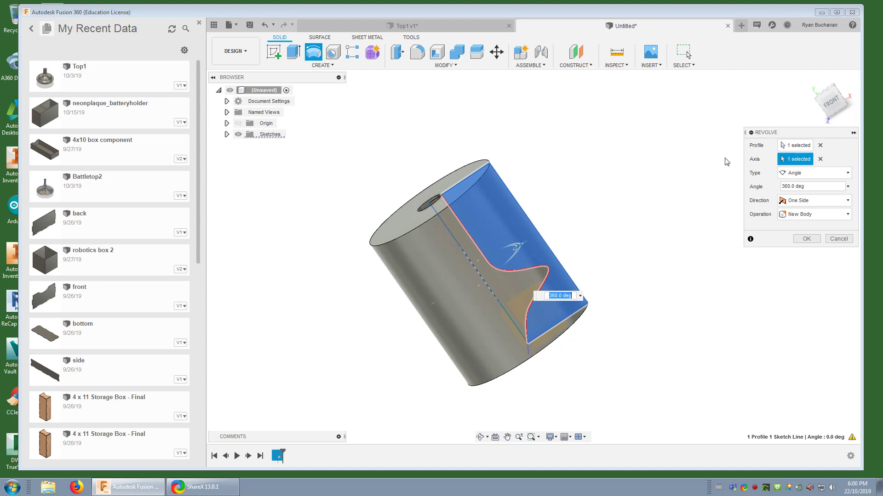
- Replace the revolve profile with the region between the axis and the spline, and create it as a new body at 360 degrees
click(801, 146)
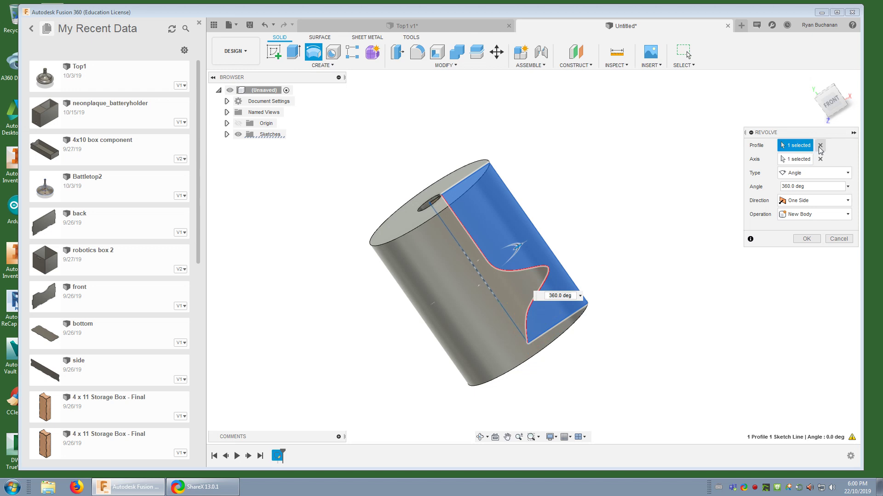
click(820, 145)
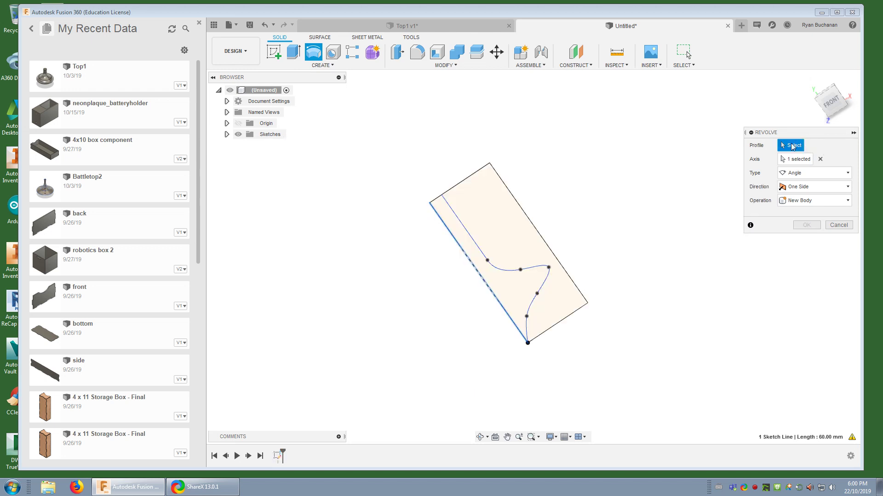
click(518, 298)
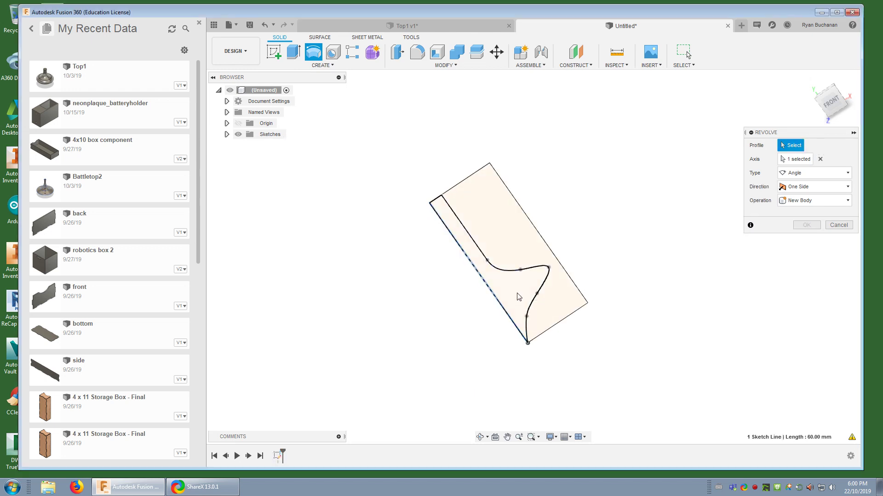
shift+middle_drag(648, 199, 708, 159)
click(806, 239)
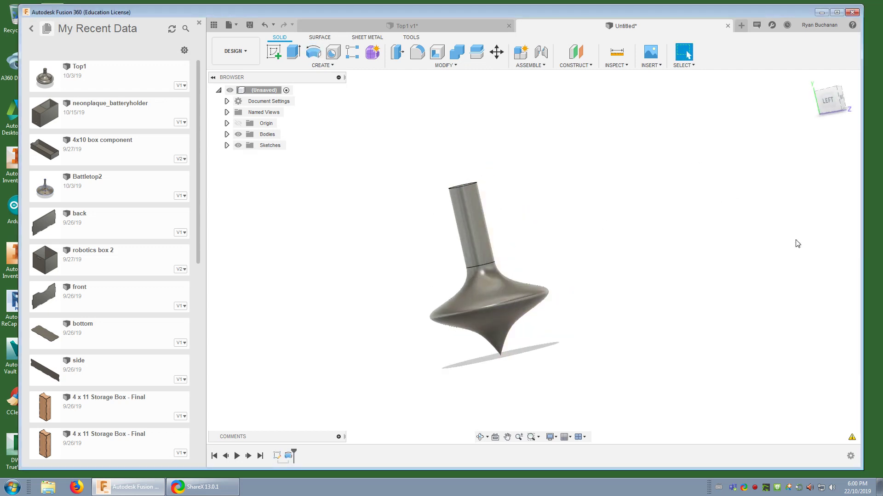
- Reopen the spinning top's profile sketch for editing
shift+middle_drag(727, 268, 561, 211)
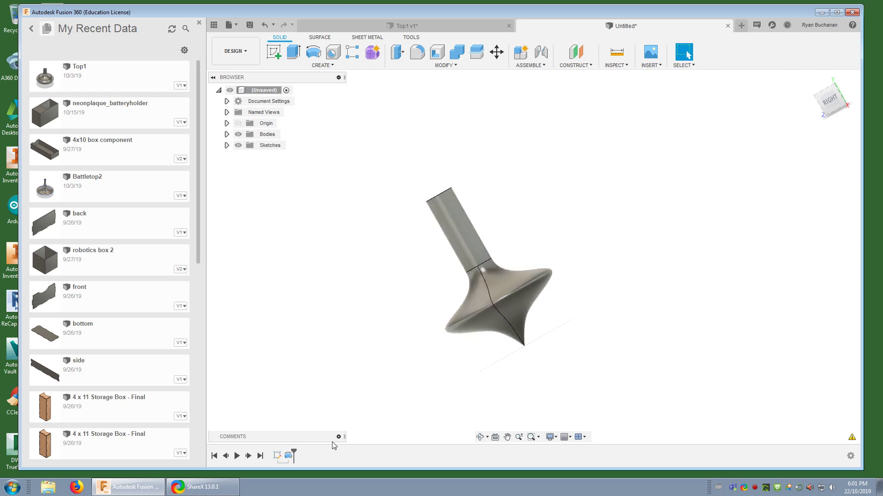
right_click(277, 457)
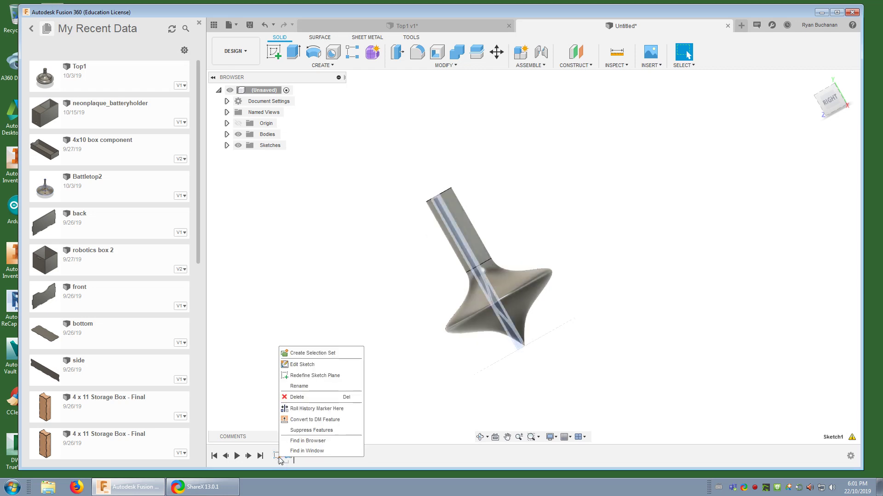
click(301, 364)
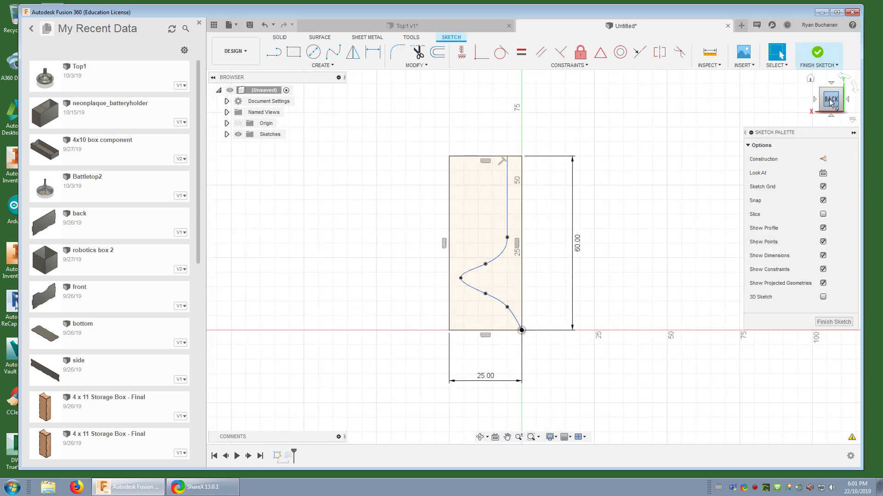
click(811, 79)
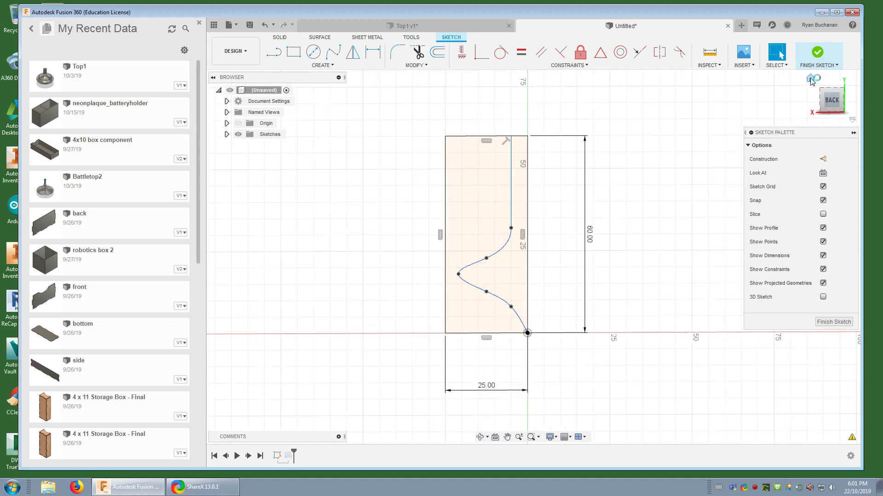
mouse_move(712, 225)
shift+middle_down()
mouse_move(652, 322)
mouse_move(671, 315)
mouse_move(660, 330)
shift+middle_up()
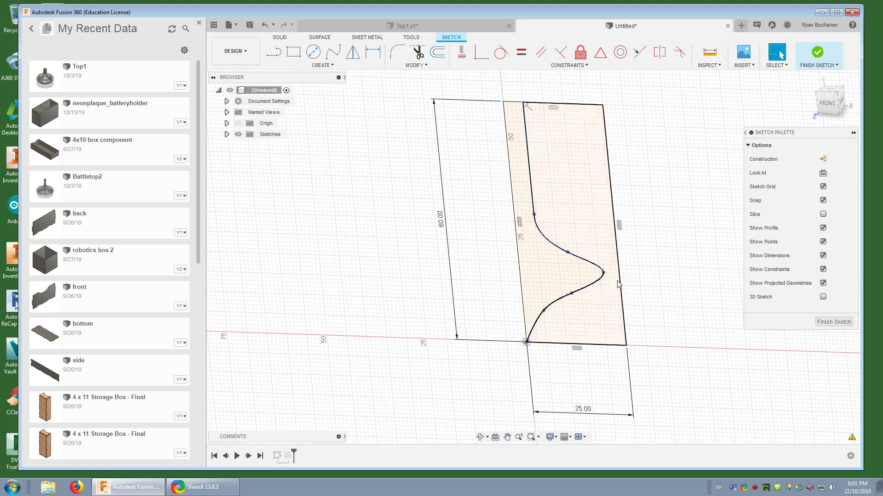
- Raise the spline's fit point above the bulge to about X 13, Y 24 and lower the two points beneath the bulge
click(569, 254)
click(569, 253)
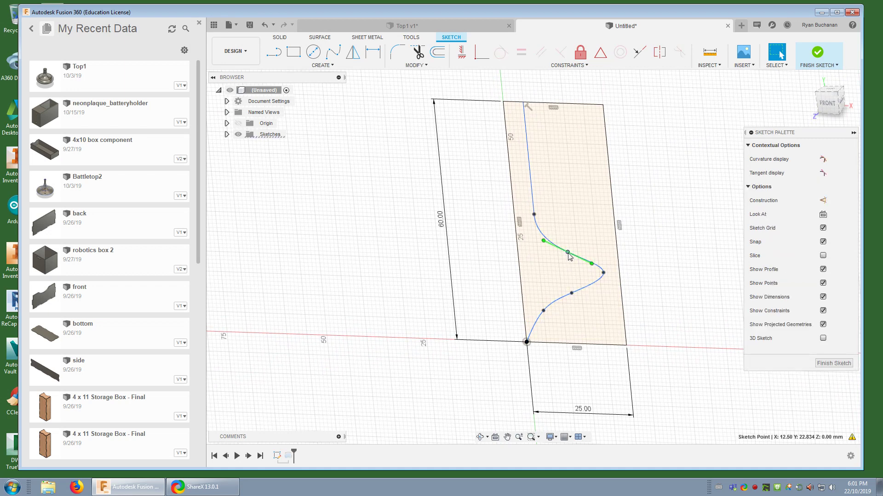
drag(568, 255, 569, 248)
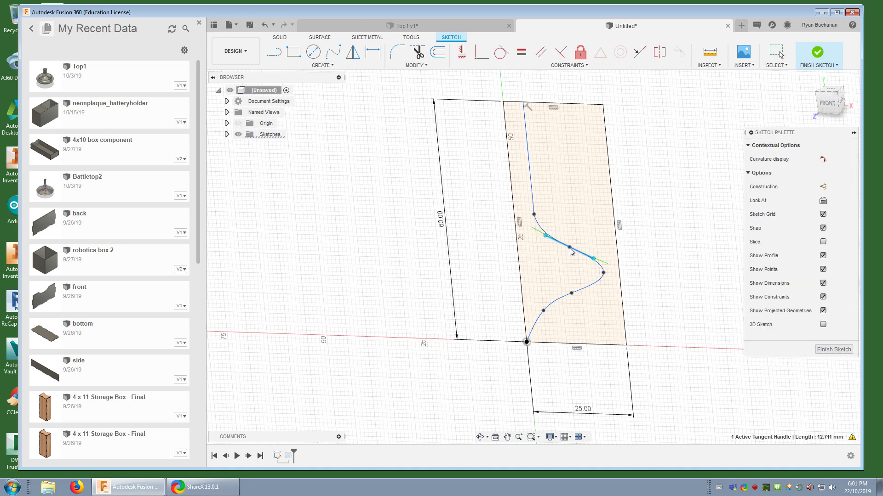
click(571, 293)
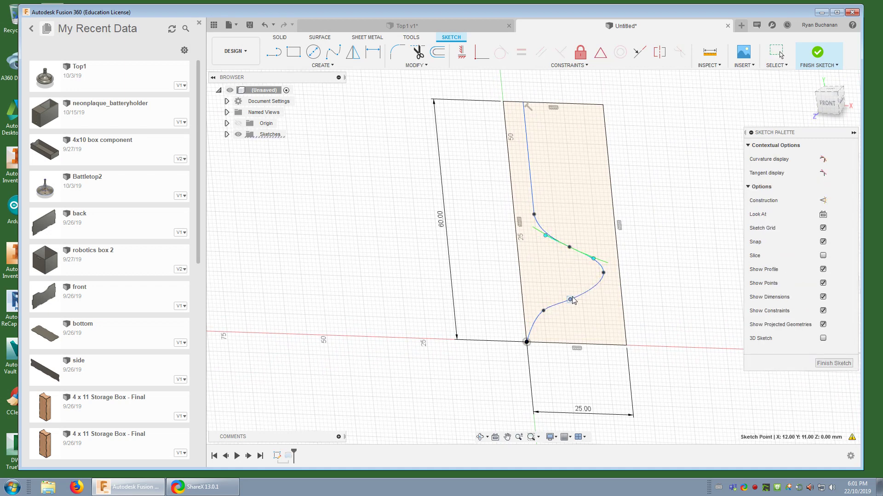
mouse_move(575, 291)
mouse_down()
mouse_move(547, 320)
mouse_move(573, 305)
mouse_up()
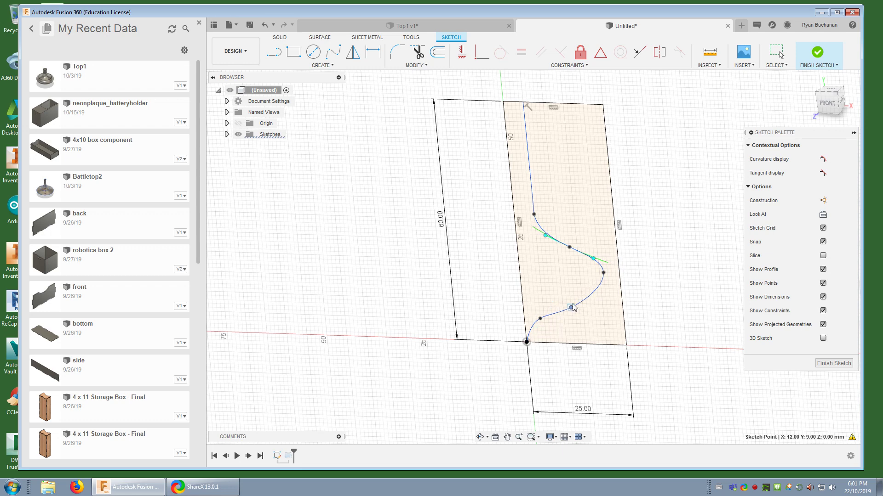
- Move the spline's outermost fit point to about X 22, Y 16 to lower and widen the bulge
drag(603, 273, 604, 280)
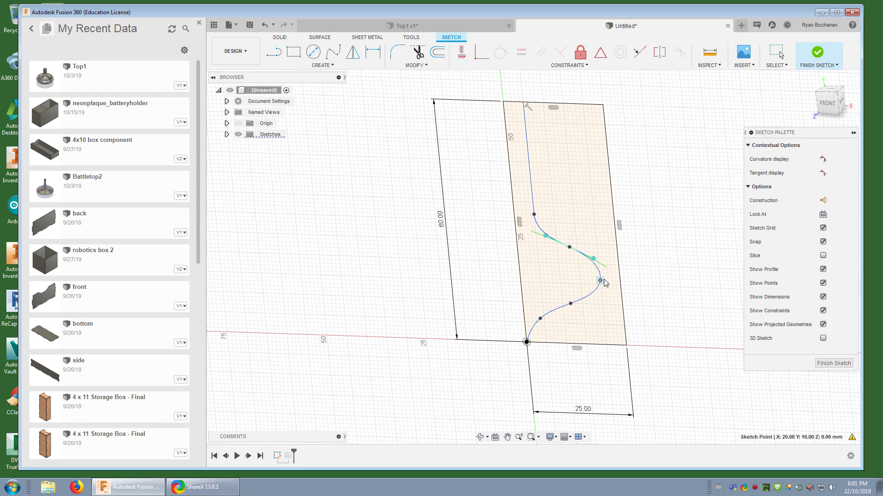
mouse_move(569, 247)
mouse_down()
mouse_move(575, 257)
mouse_move(569, 247)
mouse_up()
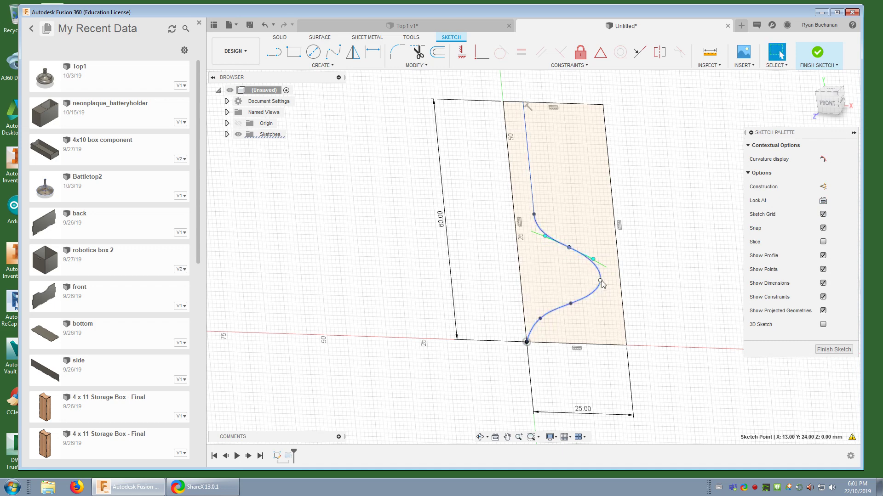
drag(601, 281, 610, 282)
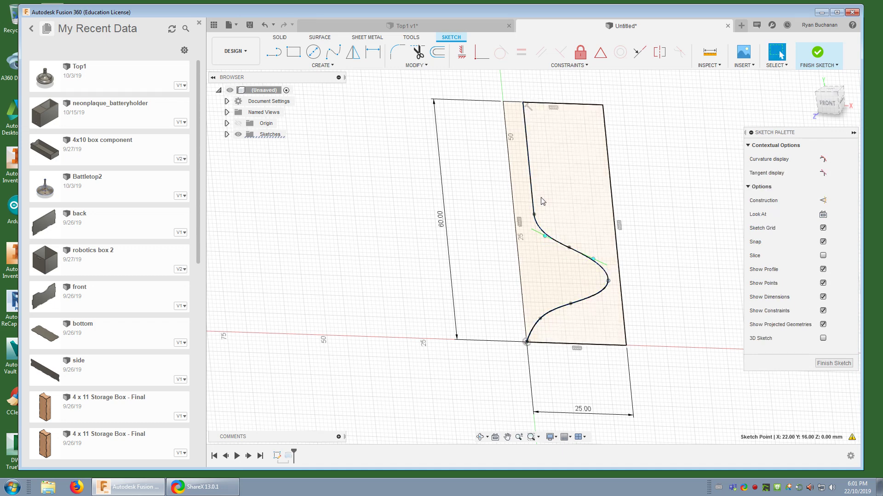
- Move the joint between the spline and the vertical stem line to about X 4, Y 33
drag(534, 215, 531, 215)
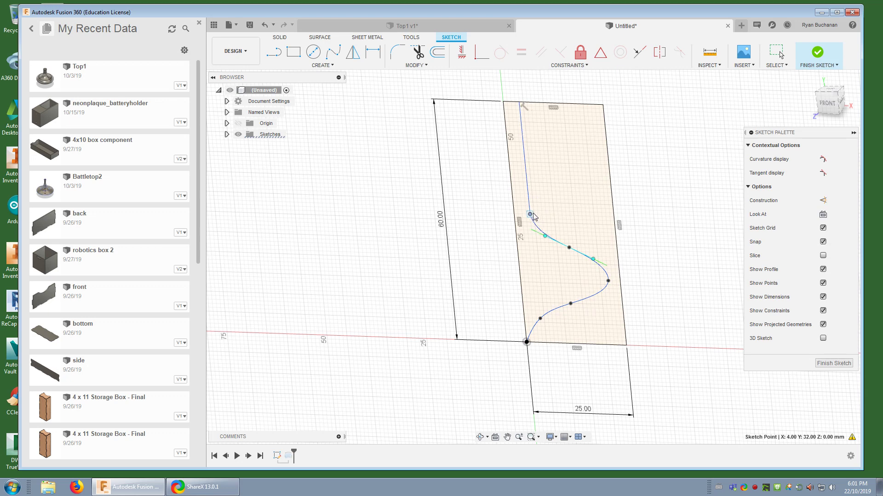
key(Escape)
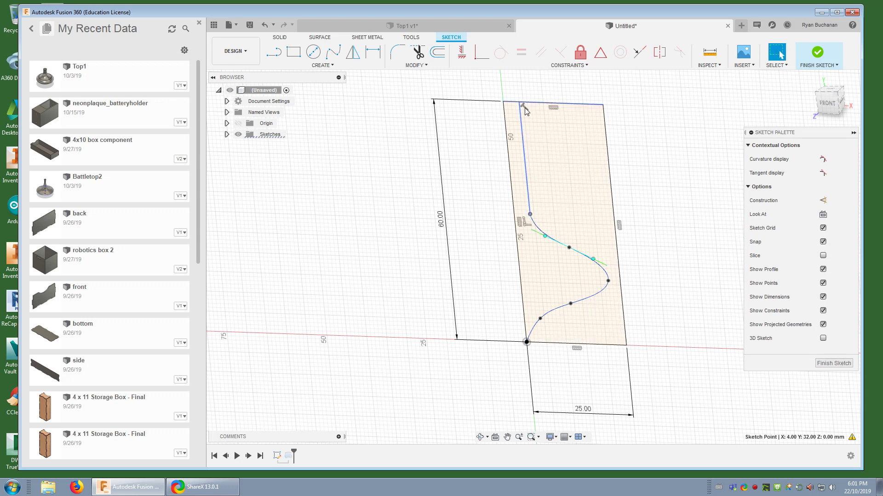
click(531, 215)
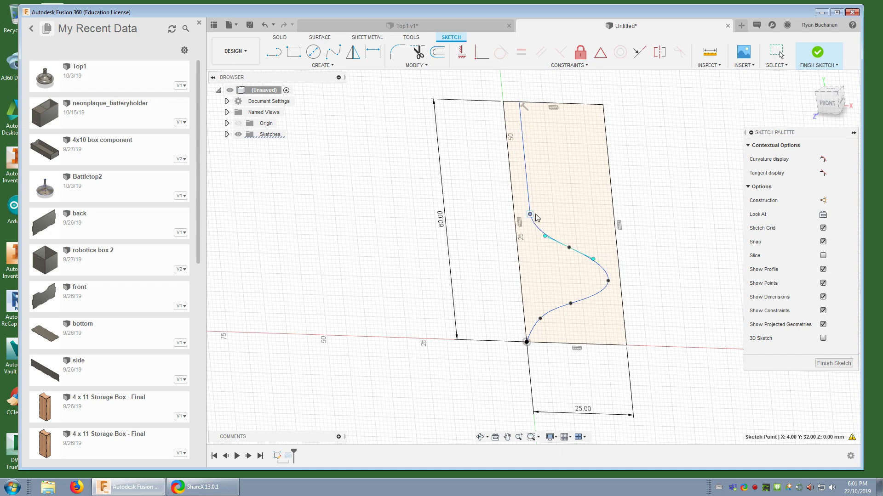
drag(536, 218, 536, 218)
key(Escape)
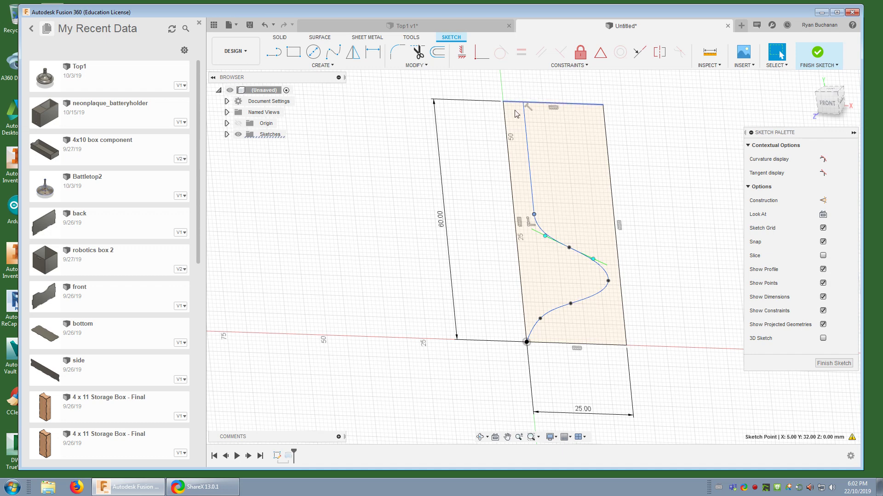
mouse_move(541, 219)
mouse_down()
mouse_move(584, 217)
mouse_move(533, 221)
mouse_move(533, 210)
mouse_up()
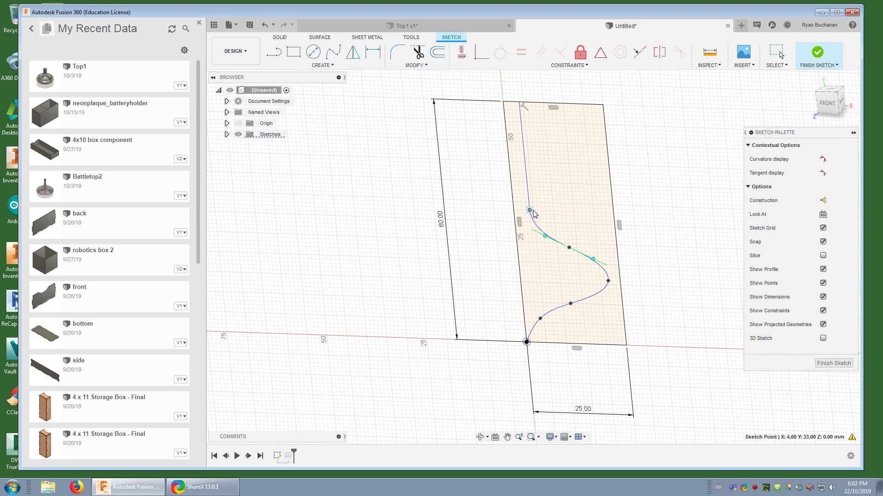
- Finish the sketch to update the revolved top and inspect its new shape from several sides
click(819, 55)
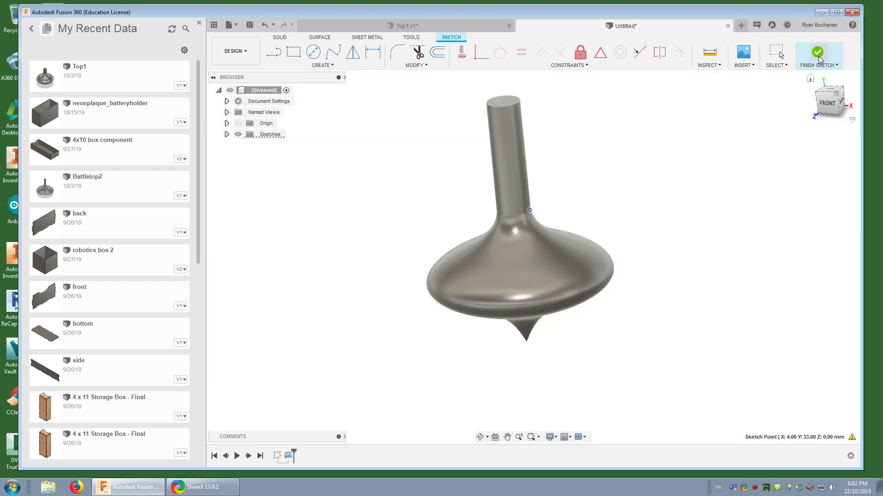
mouse_move(650, 346)
shift+middle_down()
mouse_move(662, 313)
mouse_move(644, 327)
shift+middle_up()
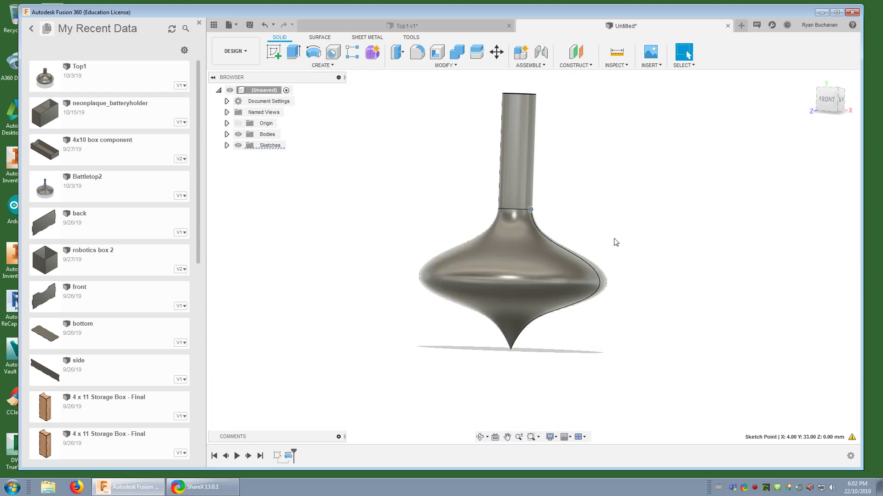
shift+middle_drag(626, 239, 535, 304)
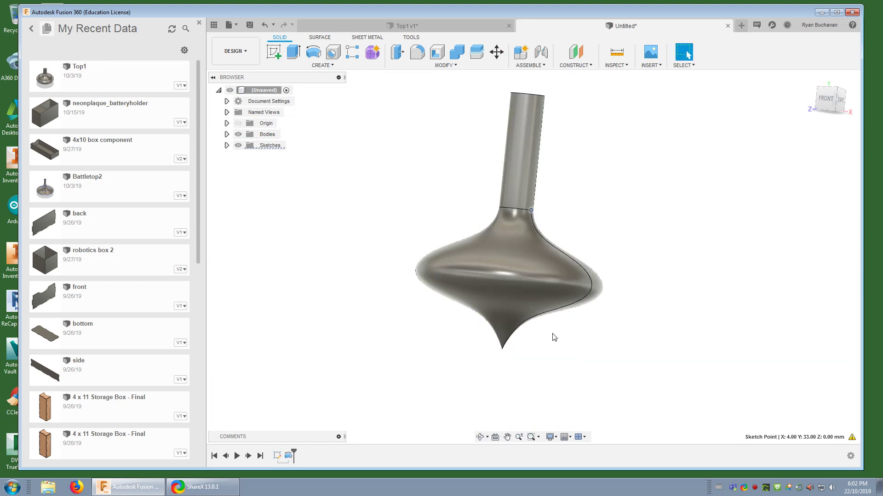
shift+middle_drag(656, 192, 618, 381)
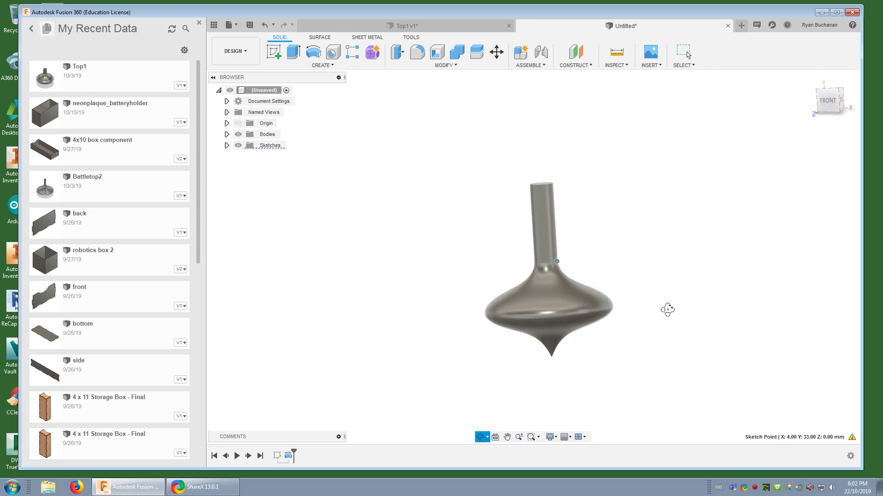
- Chamfer the circular edge at the stem's upper end with an equal distance of 1 mm
mouse_move(666, 309)
shift+middle_down()
mouse_move(634, 304)
mouse_move(595, 274)
mouse_move(636, 302)
mouse_move(664, 308)
mouse_move(666, 283)
mouse_move(665, 309)
shift+middle_up()
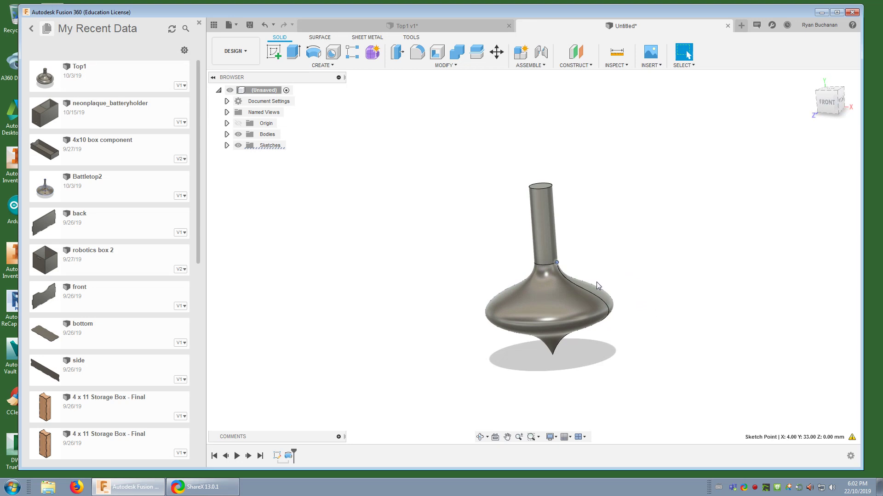
shift+middle_drag(577, 359, 561, 346)
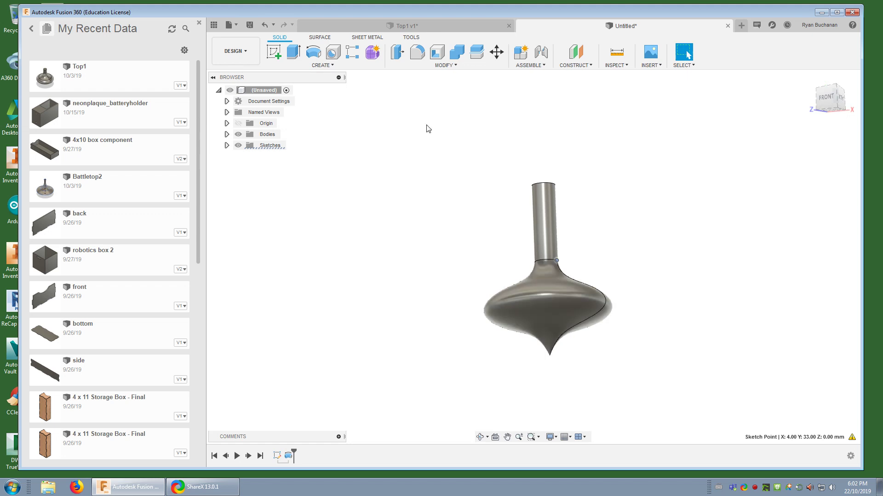
click(444, 66)
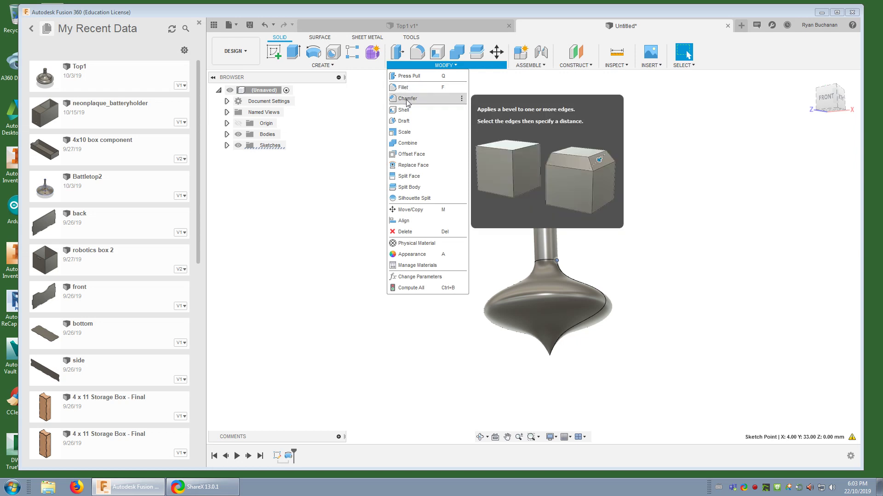
click(407, 98)
shift+middle_drag(581, 160, 518, 192)
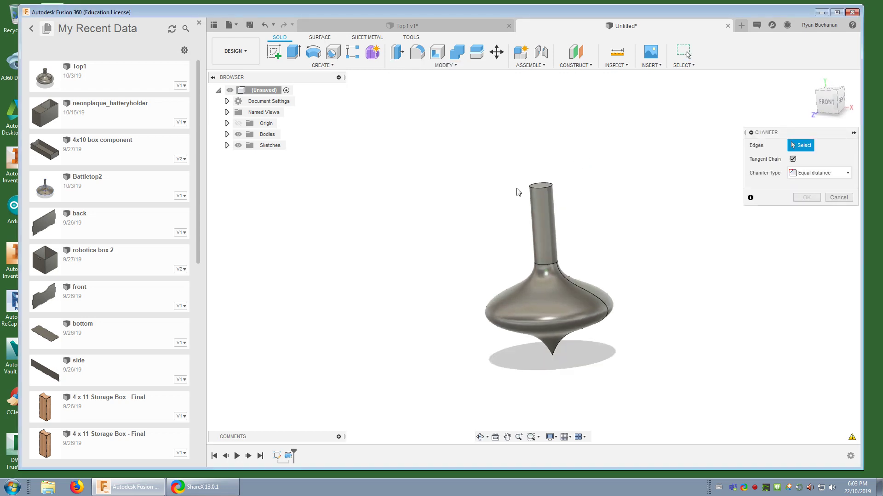
scroll(519, 192, up, 6)
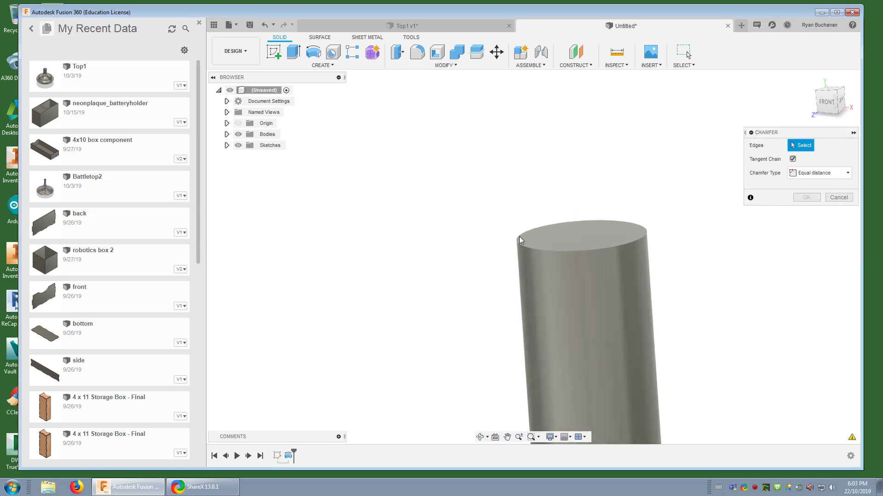
click(537, 251)
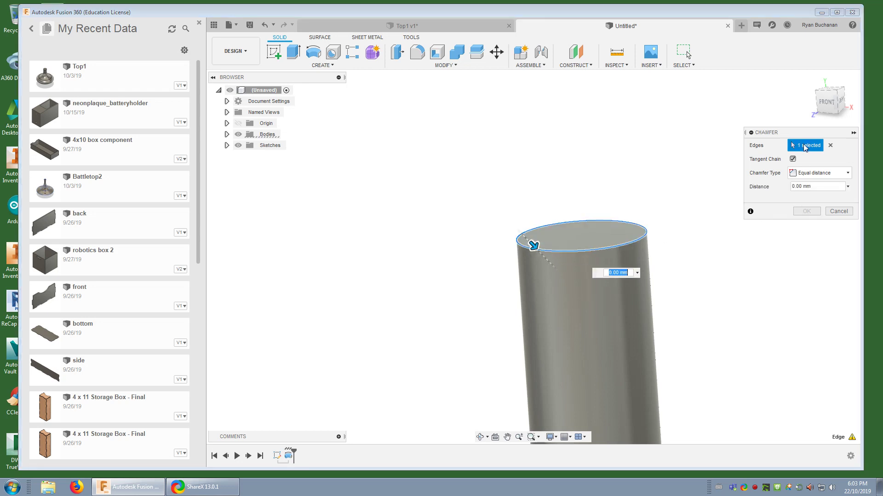
click(806, 186)
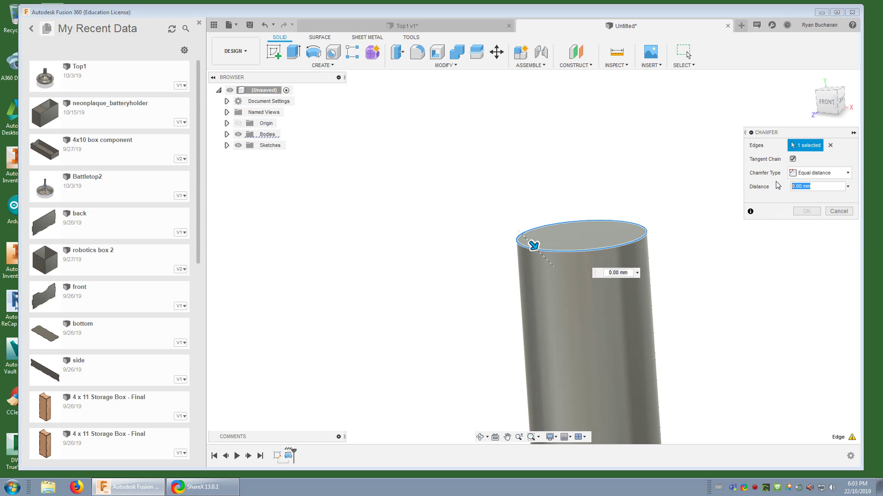
text(2)
key(Return)
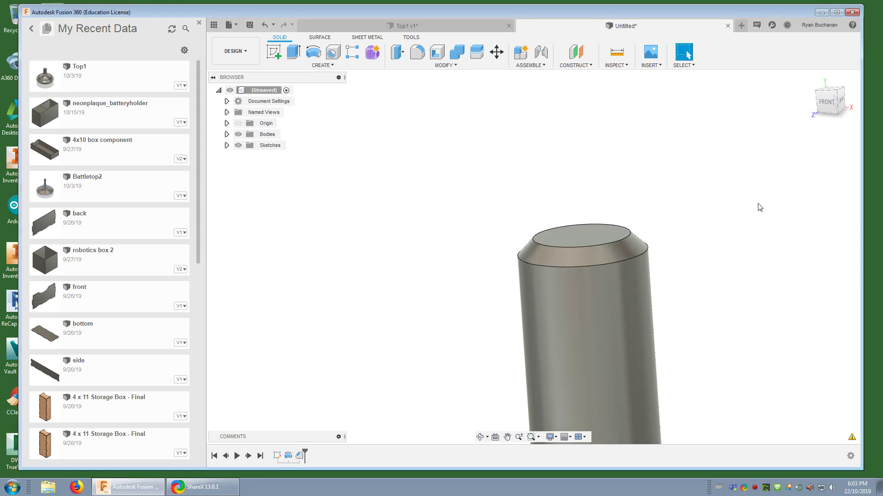
- Edit the stem chamfer to the Two distances type with distances of 1 mm and 0.5 mm
shift+middle_drag(693, 280, 667, 258)
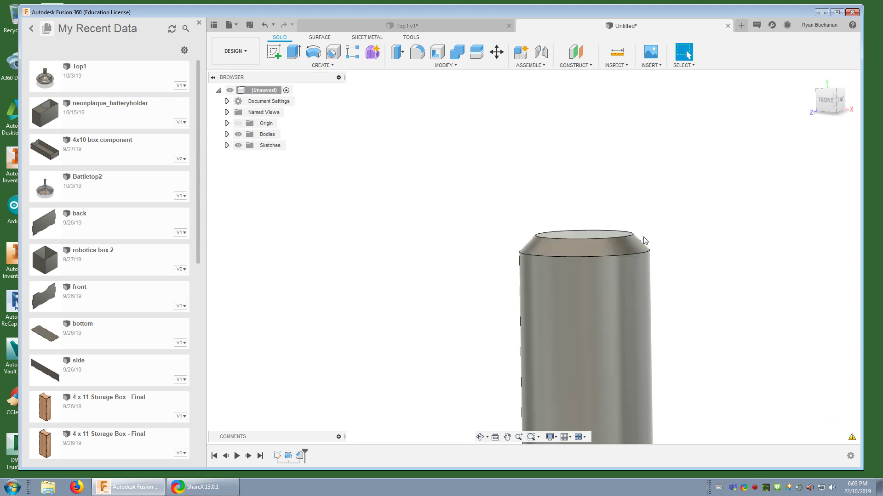
shift+middle_drag(664, 199, 662, 211)
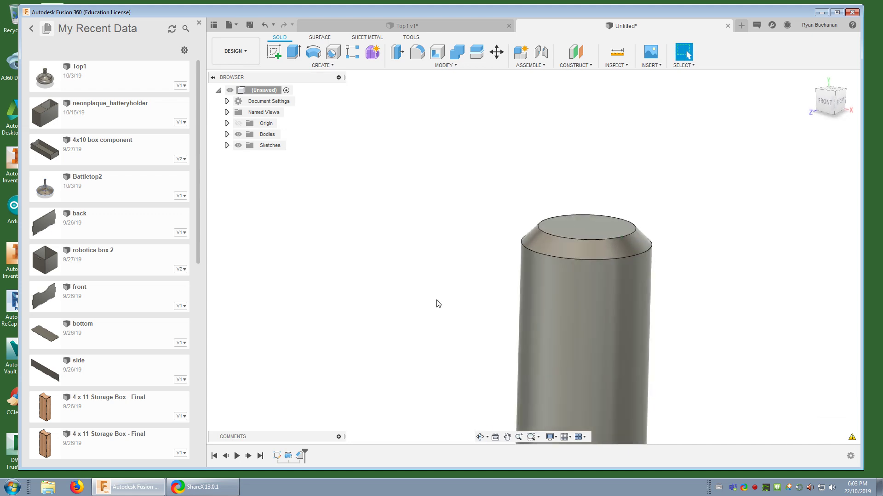
click(301, 456)
right_click(301, 457)
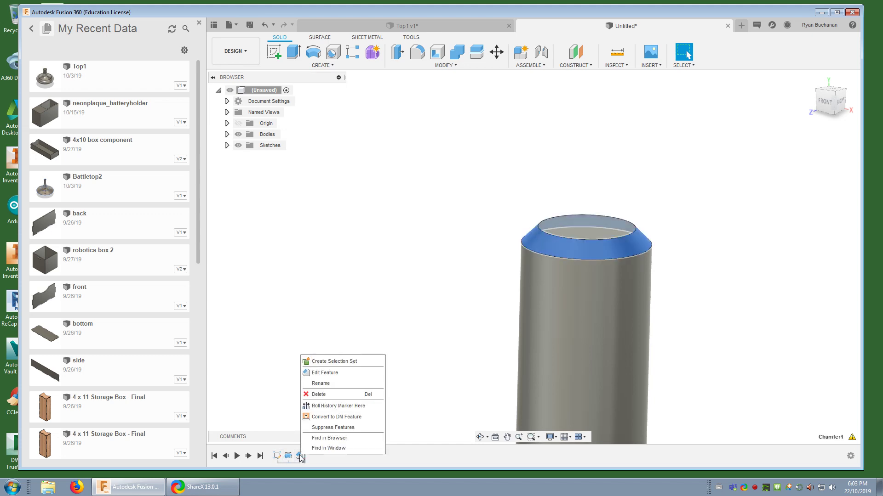
click(324, 375)
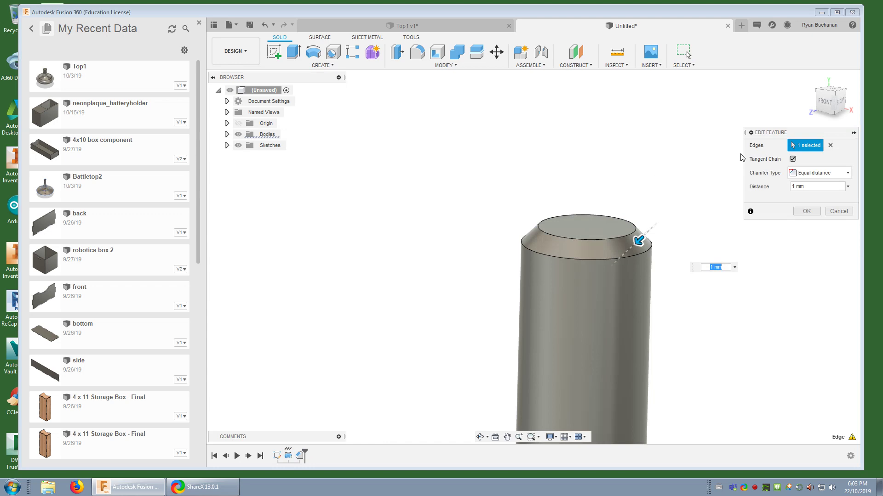
click(847, 173)
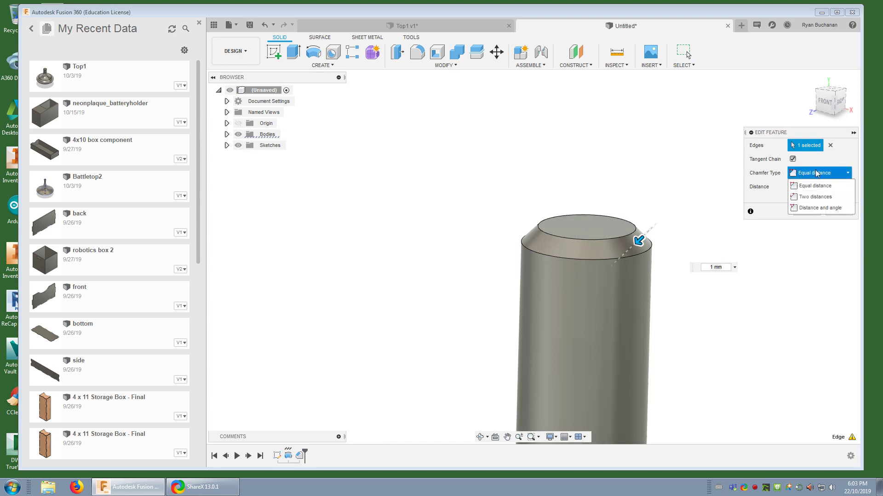
click(821, 198)
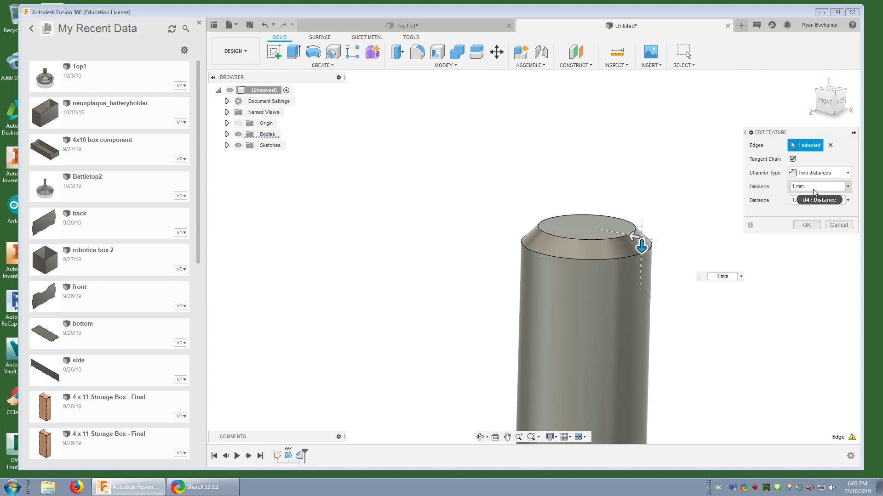
click(772, 202)
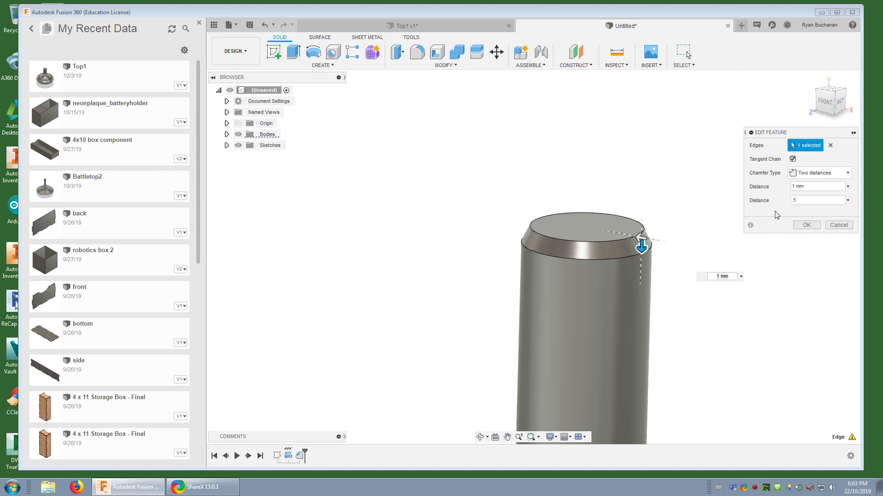
key(Return)
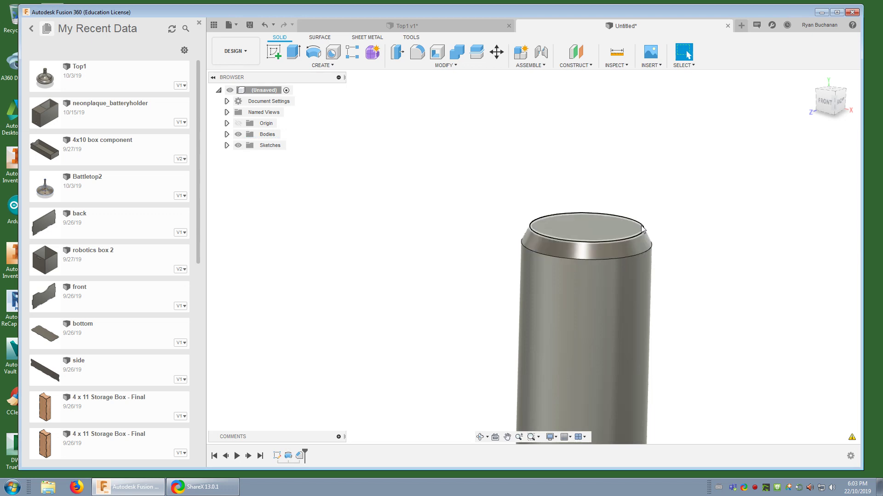
- Delete the chamfer feature from the stem's upper end
middle_drag(739, 254, 730, 252)
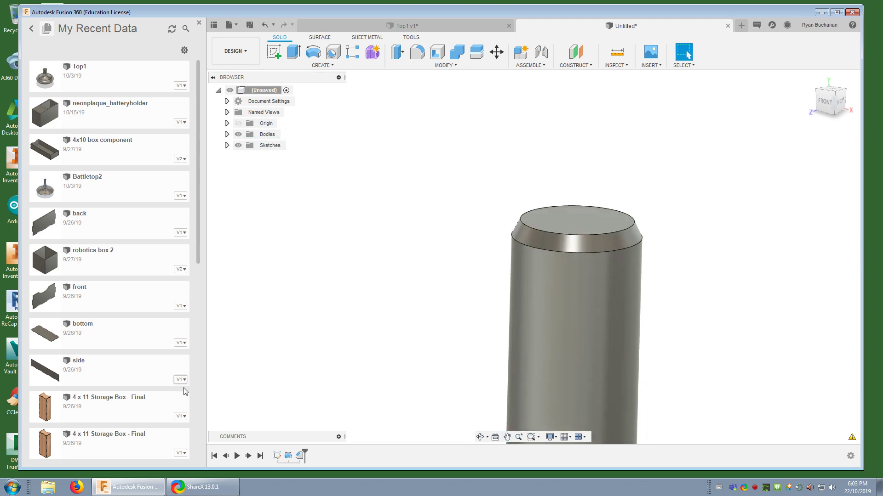
right_click(300, 456)
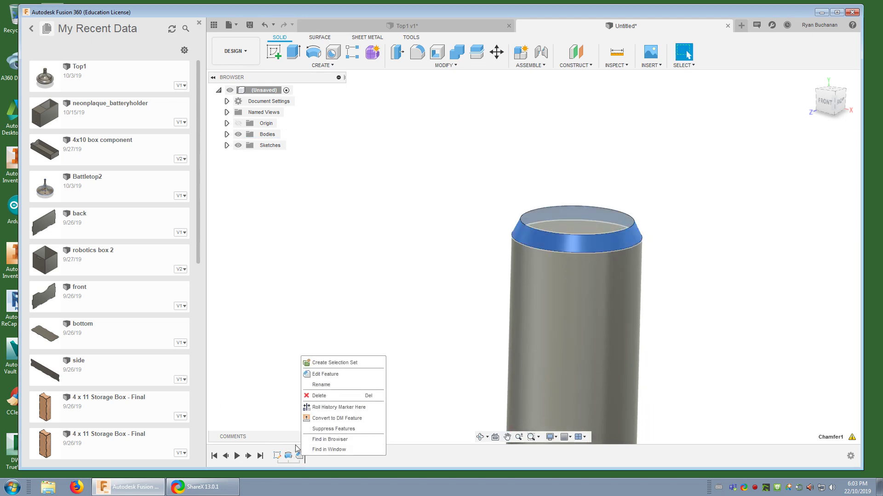
click(347, 397)
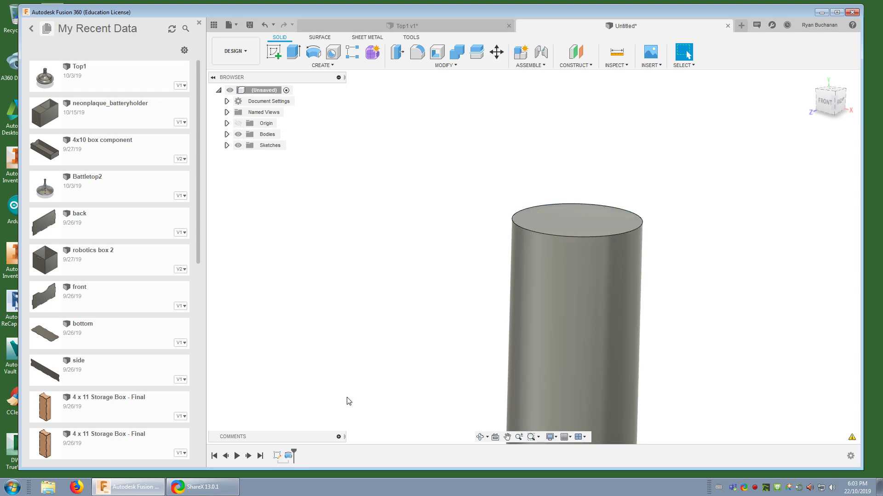
- Fillet the circular edge at the stem's upper end with a constant radius of 1 mm
click(413, 65)
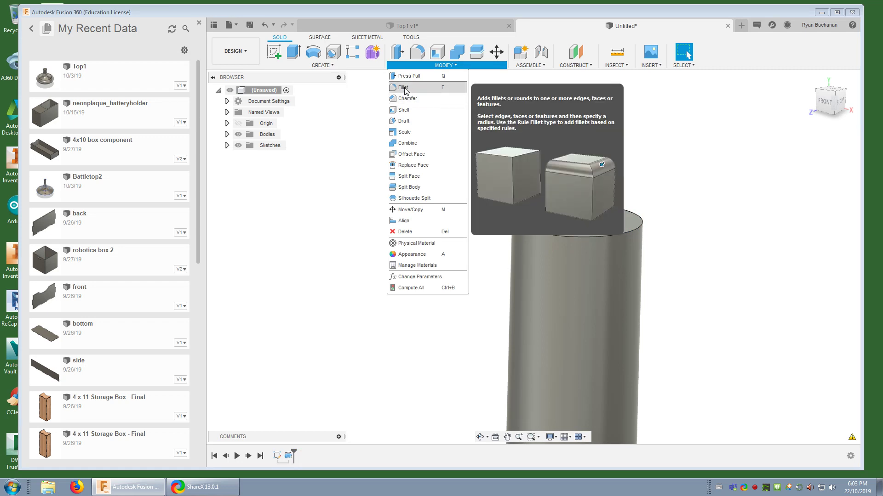
click(439, 90)
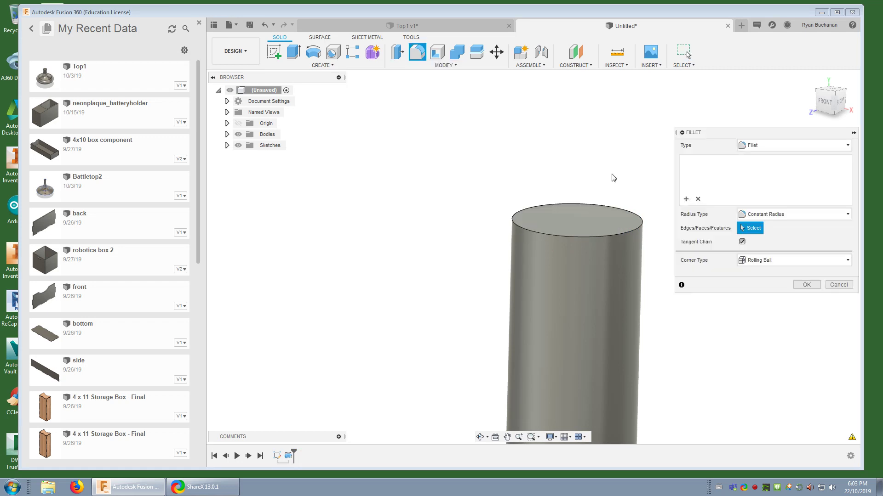
click(637, 230)
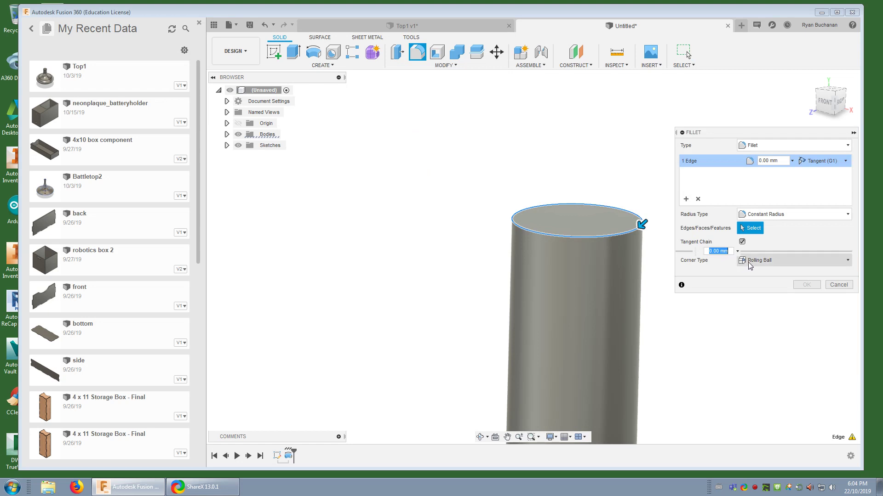
text(1)
key(Return)
key(Return)
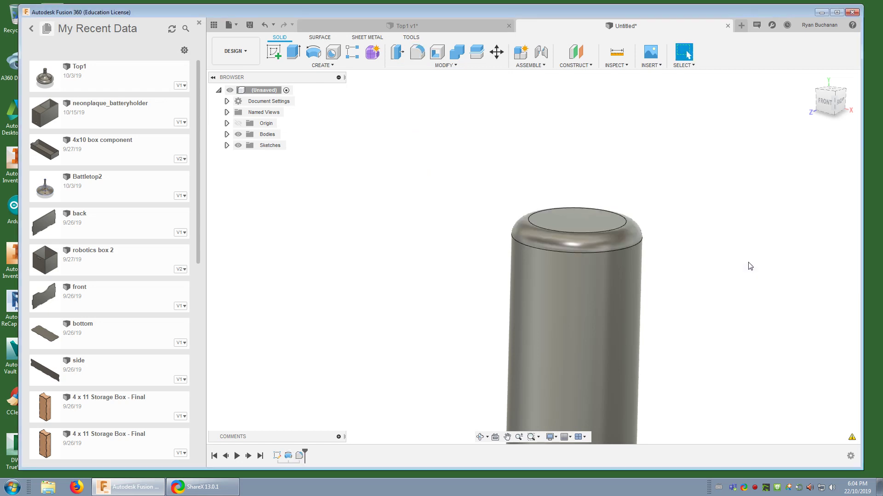
mouse_move(695, 281)
shift+middle_down()
mouse_move(691, 268)
mouse_move(689, 285)
mouse_move(682, 273)
shift+middle_up()
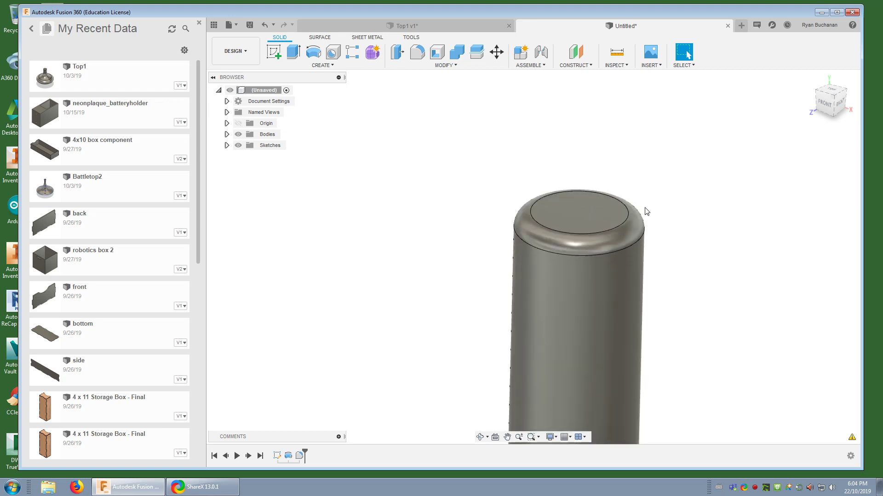
- Examine the whole top and the sharp point at its lower tip up close
scroll(673, 247, down, 5)
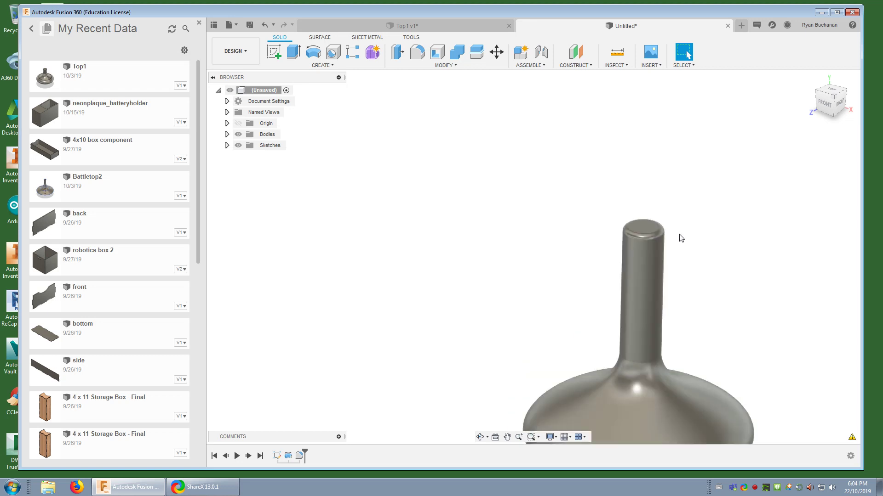
middle_drag(754, 302, 626, 201)
shift+middle_drag(681, 321, 639, 345)
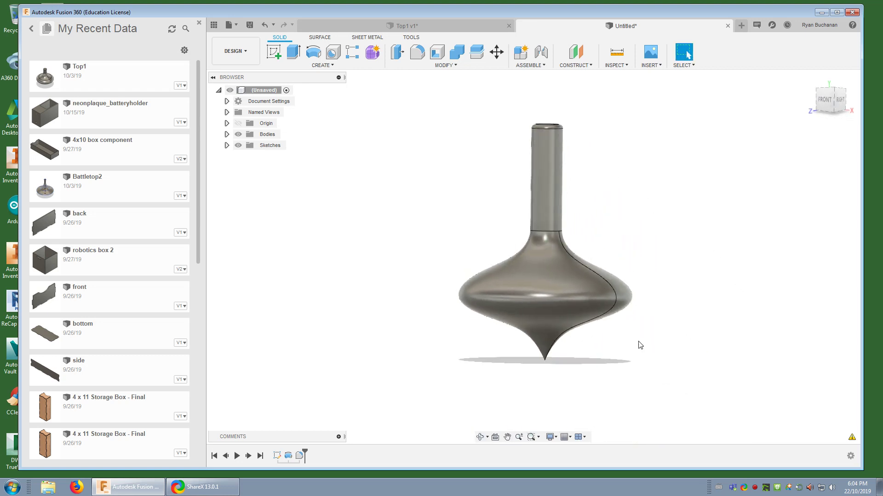
scroll(565, 368, up, 4)
scroll(567, 369, up, 3)
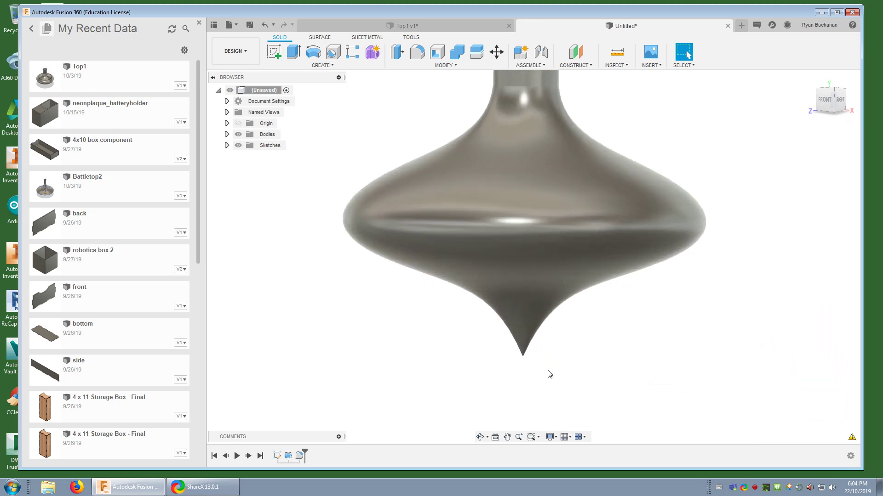
scroll(526, 363, up, 6)
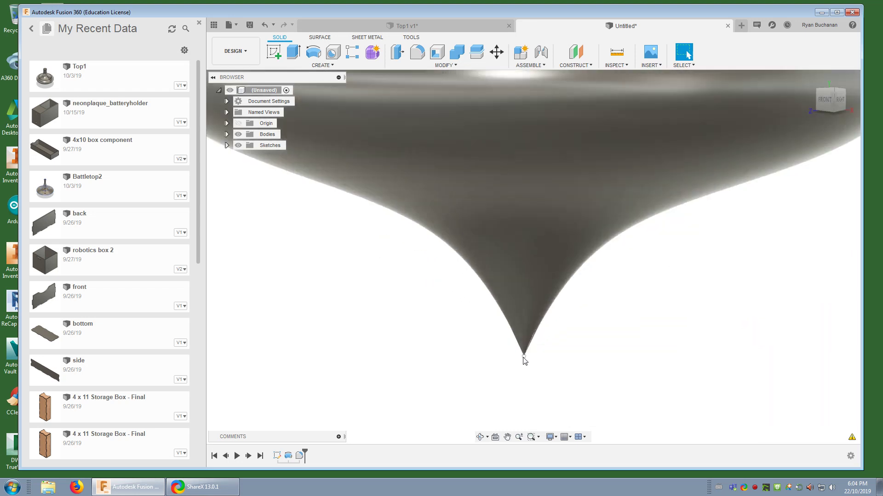
scroll(525, 360, up, 4)
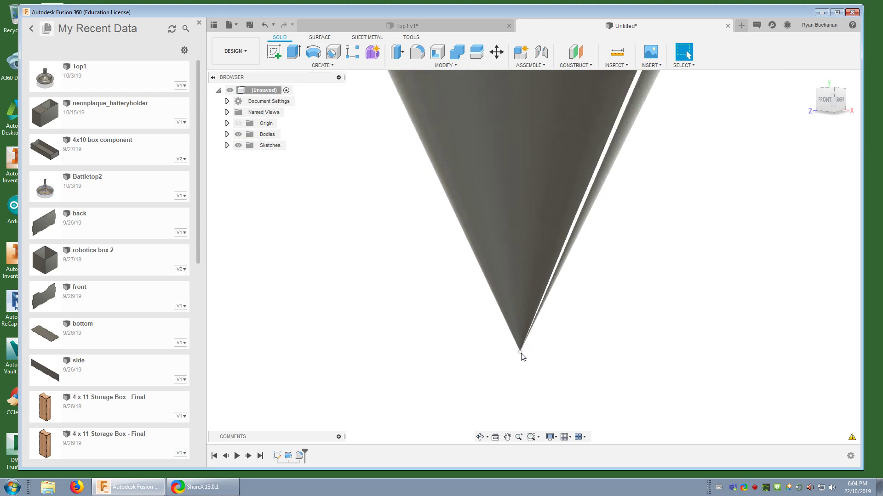
scroll(522, 358, up, 2)
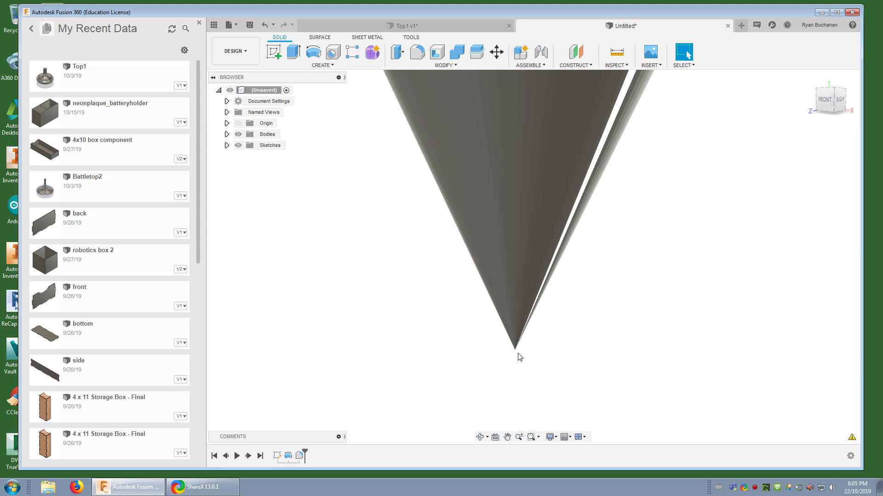
drag(520, 357, 531, 353)
scroll(529, 354, down, 5)
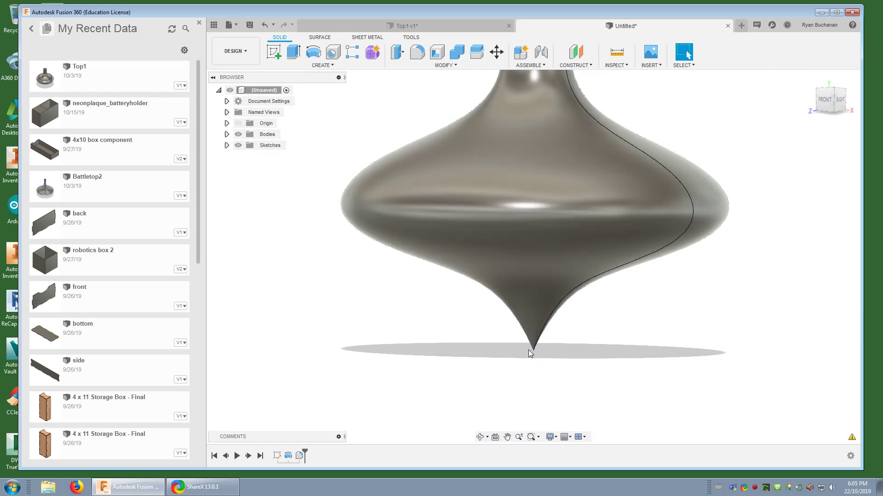
- Create a construction plane offset 1 mm upward from the horizontal XZ origin plane at the top's lower tip
middle_drag(593, 338, 574, 322)
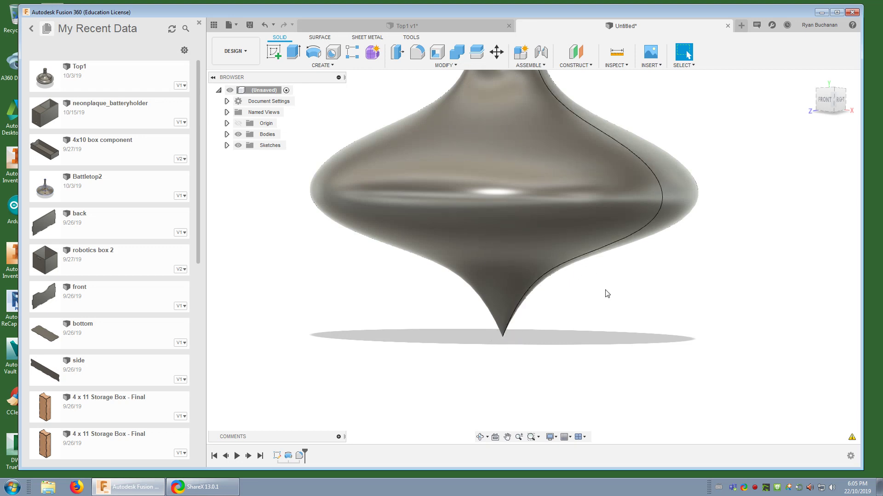
shift+middle_drag(556, 103, 703, 150)
scroll(678, 300, down, 5)
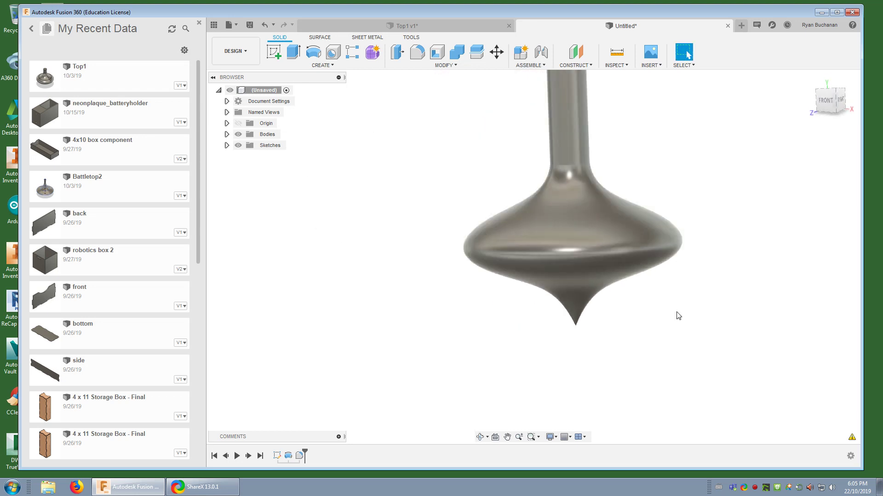
middle_drag(686, 236, 656, 221)
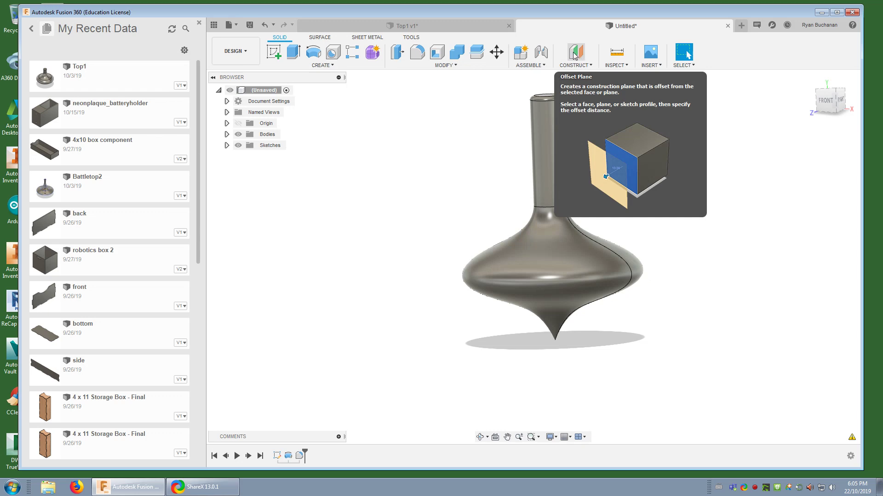
click(274, 52)
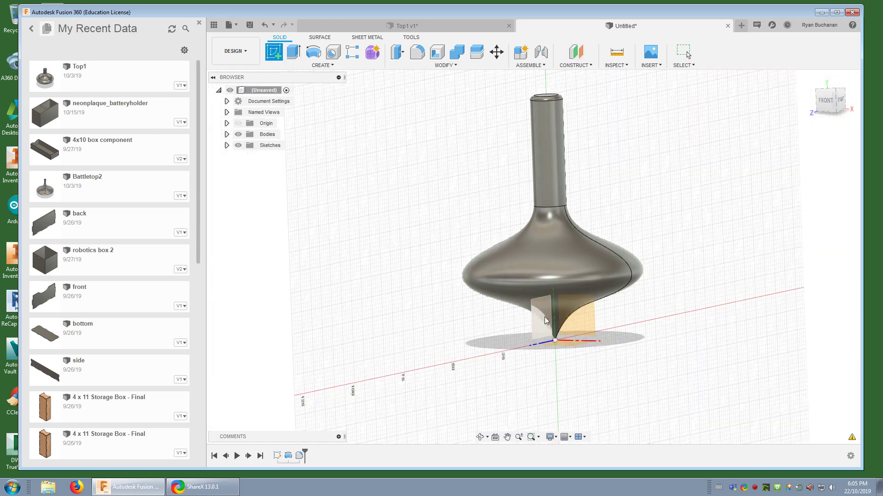
click(590, 65)
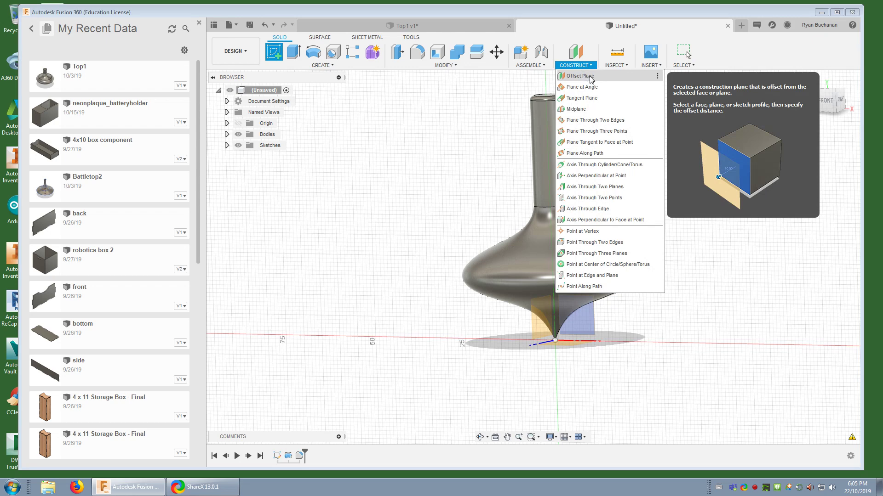
click(591, 79)
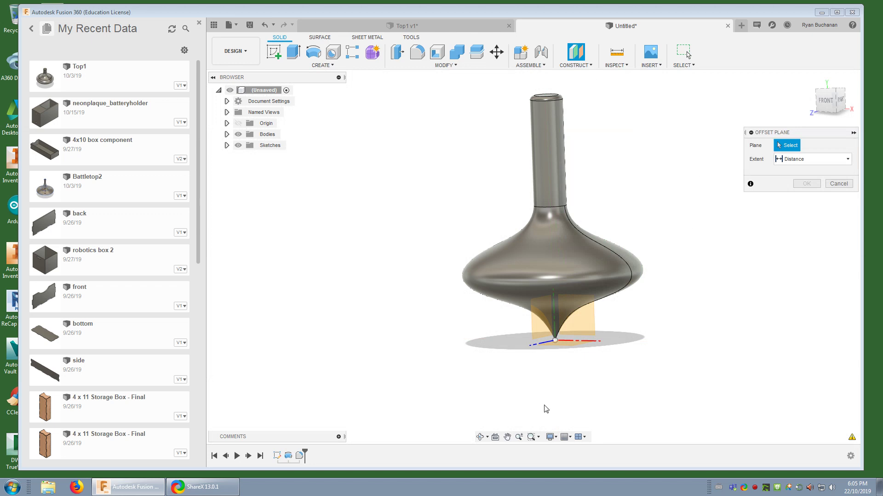
shift+middle_drag(601, 342, 617, 340)
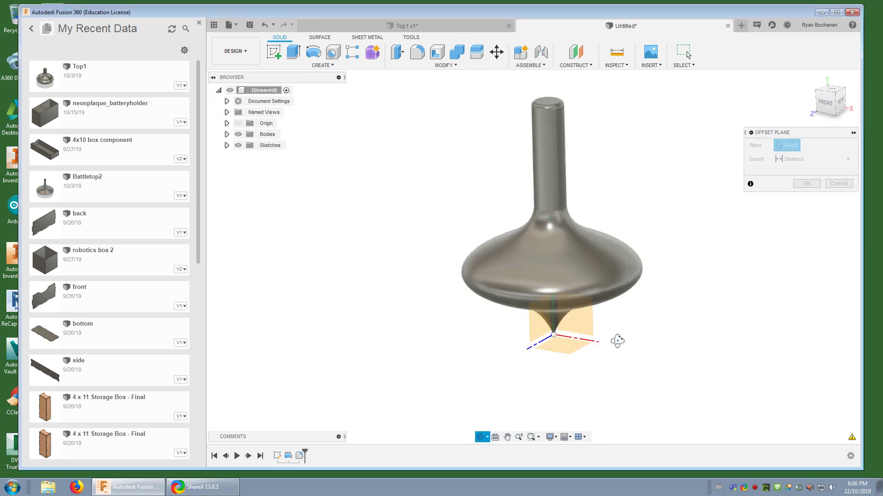
click(565, 351)
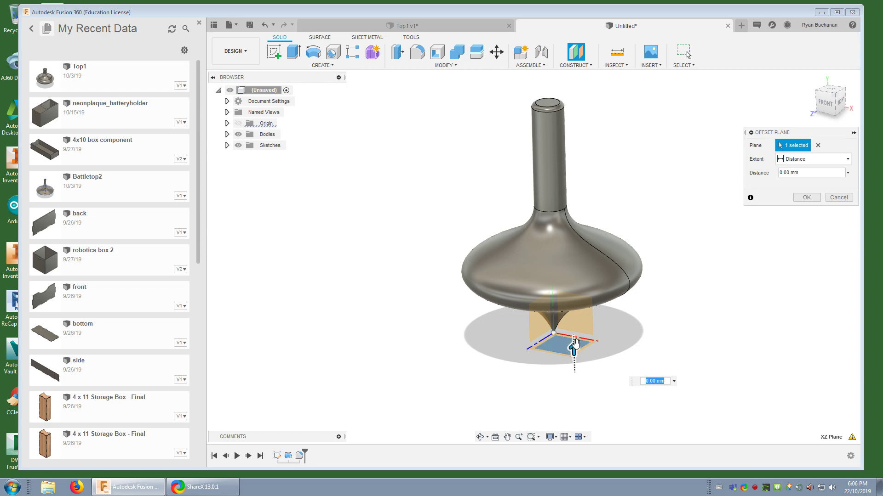
text(1)
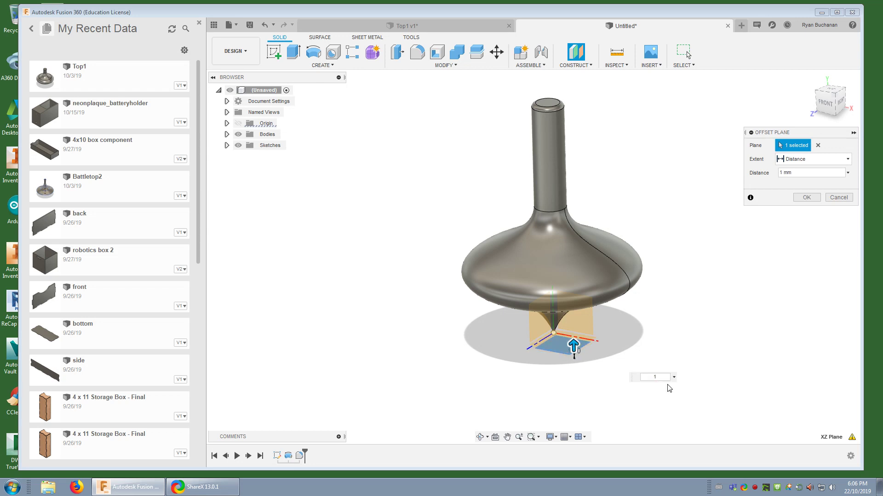
key(Return)
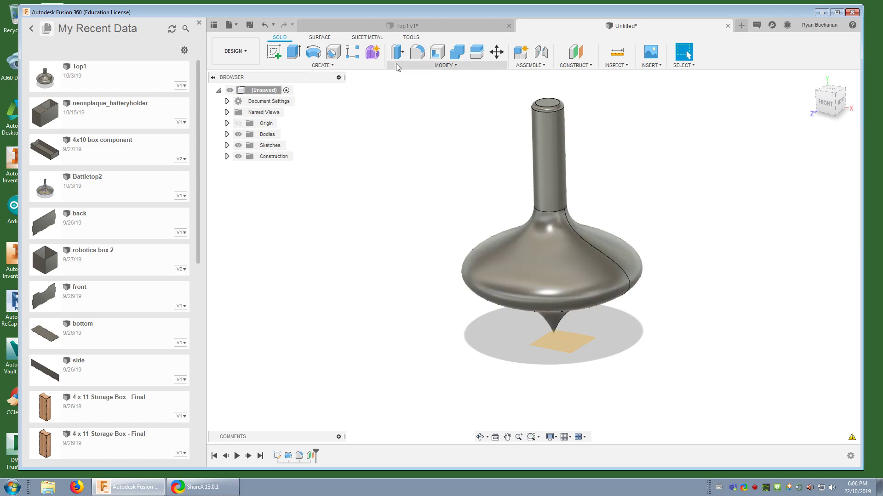
- Start a sketch on the new offset plane and hide the bodies for a clear view of the sketch origin
mouse_move(653, 361)
shift+middle_down()
mouse_move(699, 354)
mouse_move(693, 379)
mouse_move(611, 363)
mouse_move(680, 361)
mouse_move(641, 350)
shift+middle_up()
scroll(606, 353, up, 3)
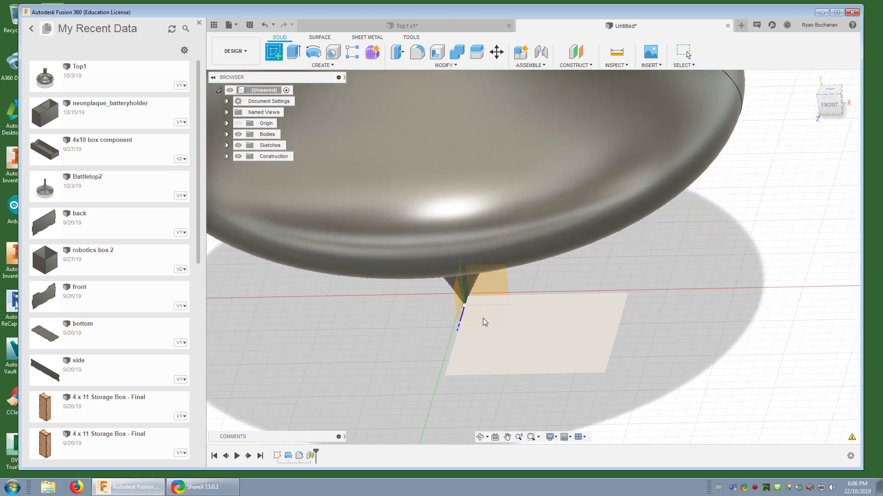
click(597, 345)
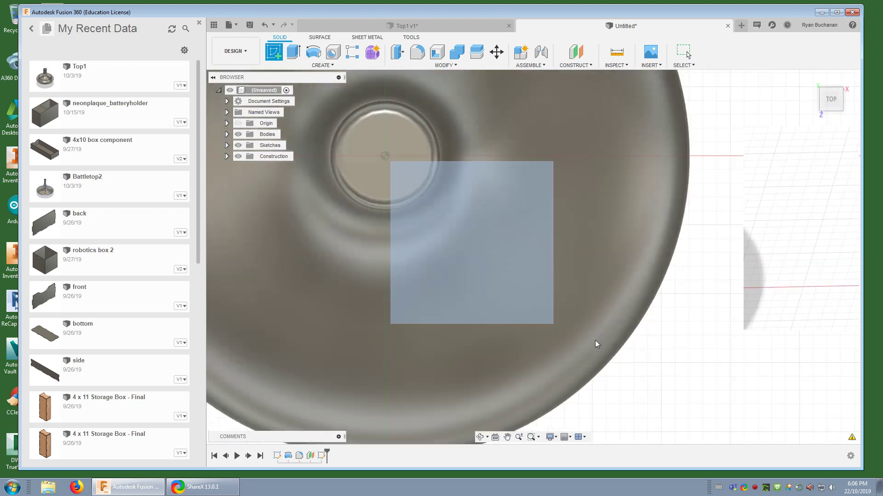
mouse_move(616, 366)
shift+middle_down()
mouse_move(630, 278)
mouse_move(637, 302)
mouse_move(621, 319)
shift+middle_up()
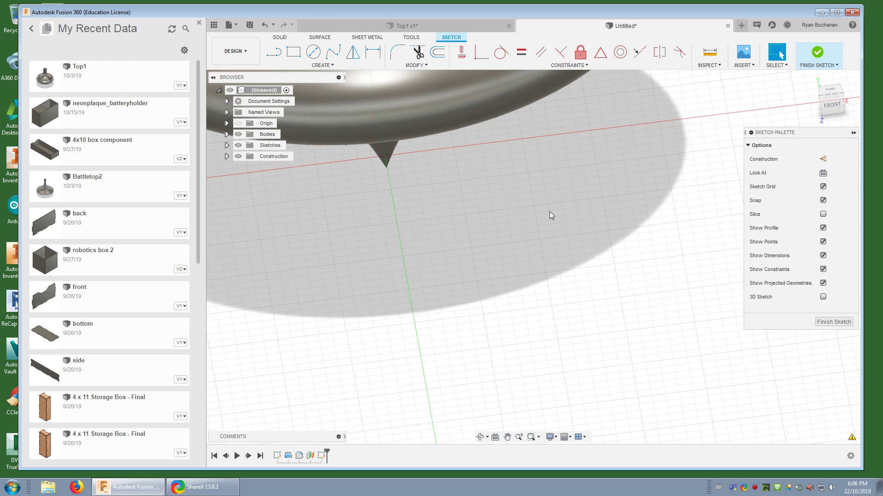
click(239, 134)
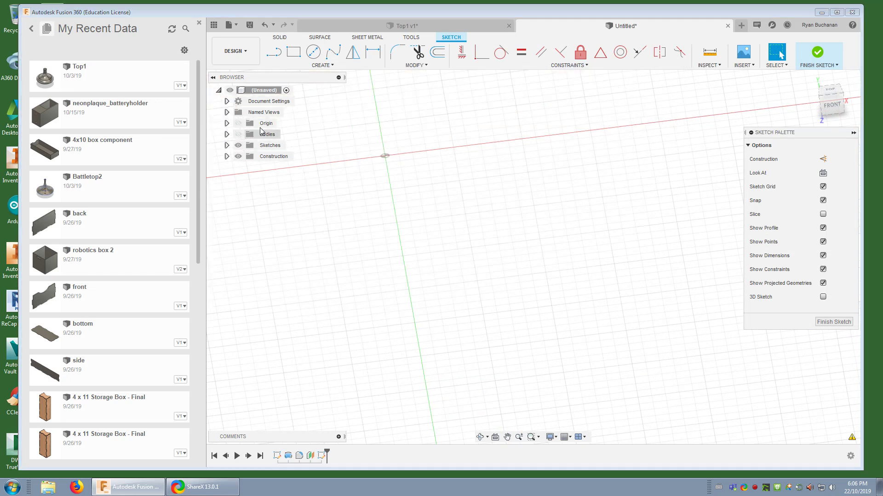
shift+middle_drag(487, 130, 489, 174)
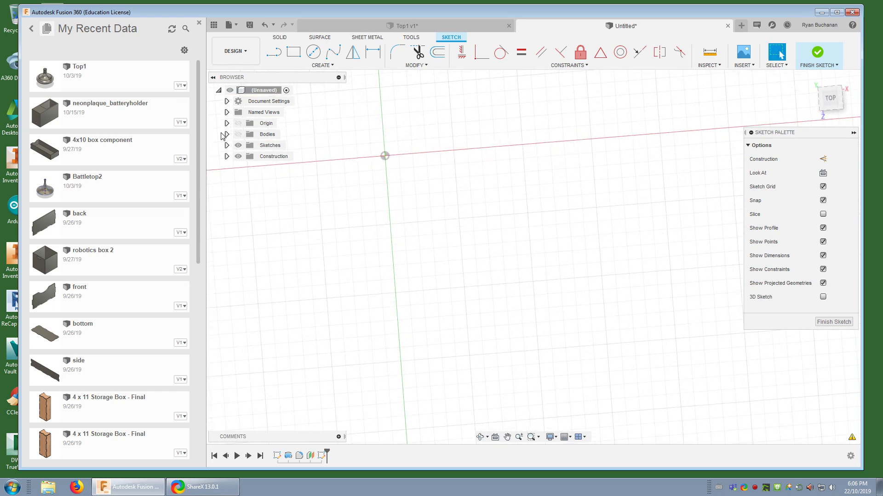
click(238, 134)
click(238, 134)
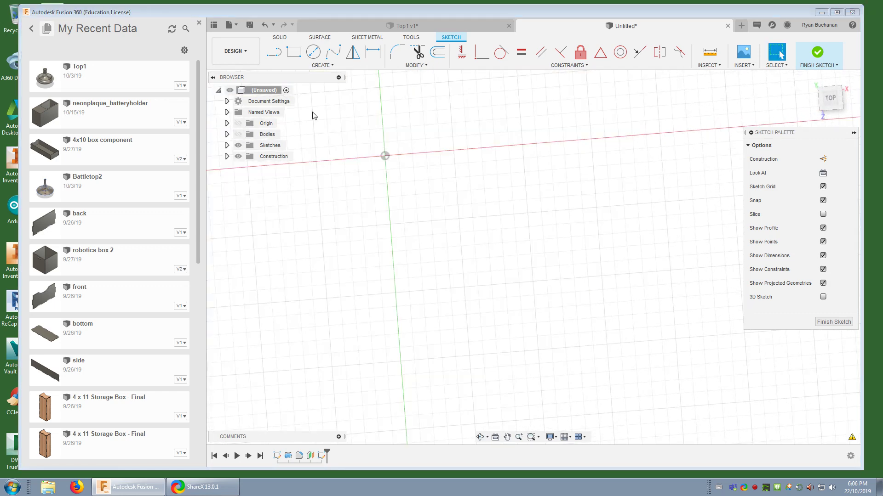
- Sketch a center rectangle about 30 by 24 mm around the origin, finish the sketch and show the bodies again
click(293, 52)
click(823, 173)
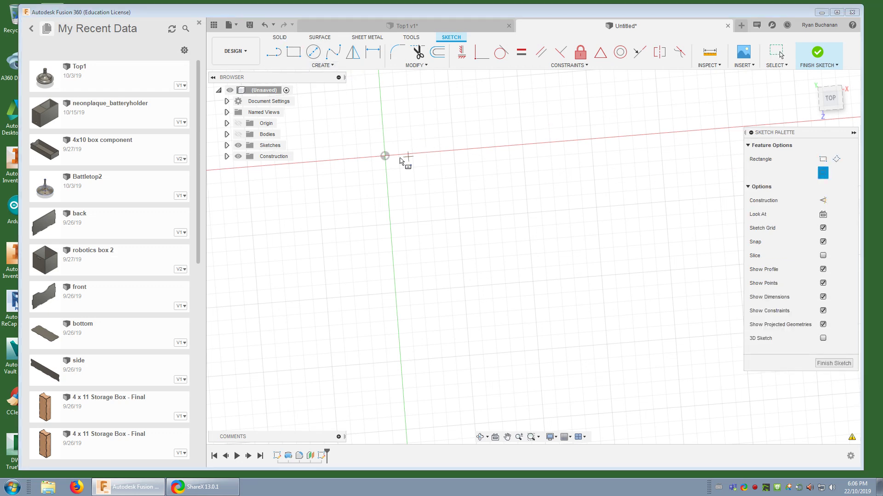
click(384, 158)
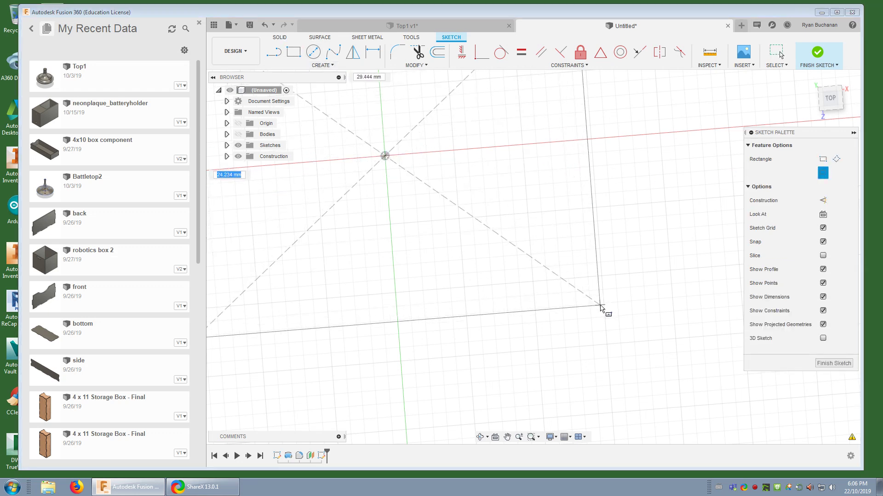
click(602, 304)
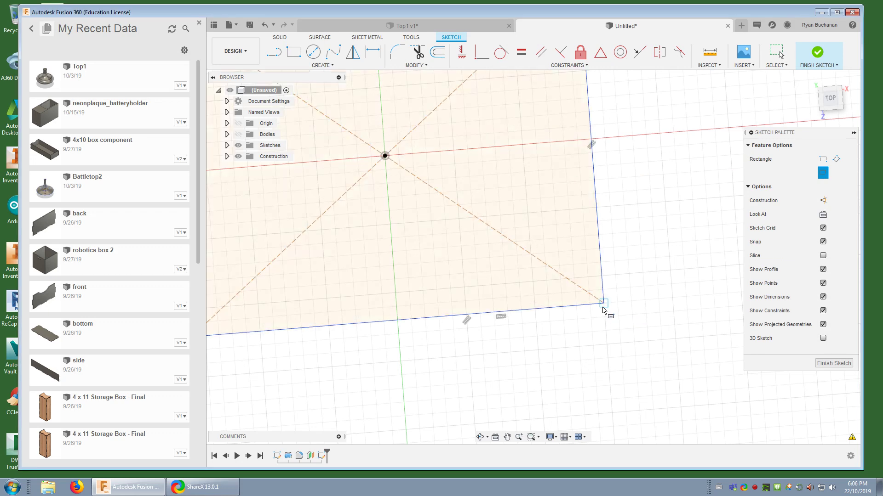
click(816, 53)
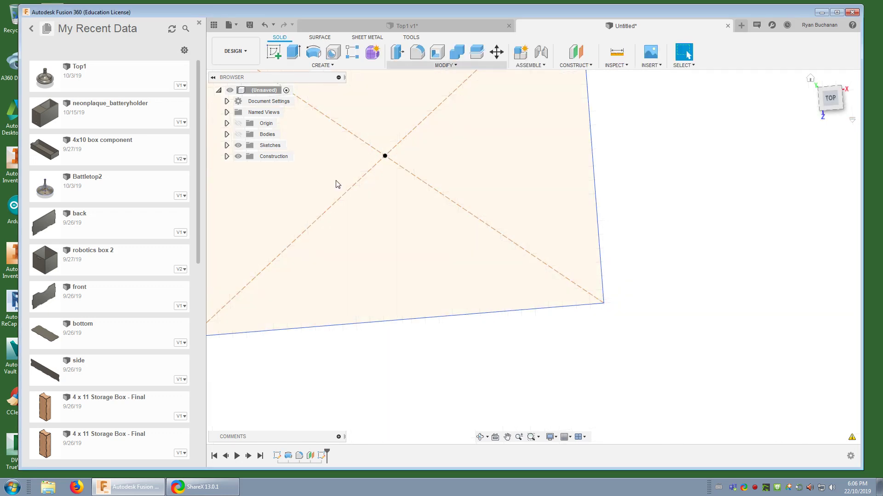
click(237, 134)
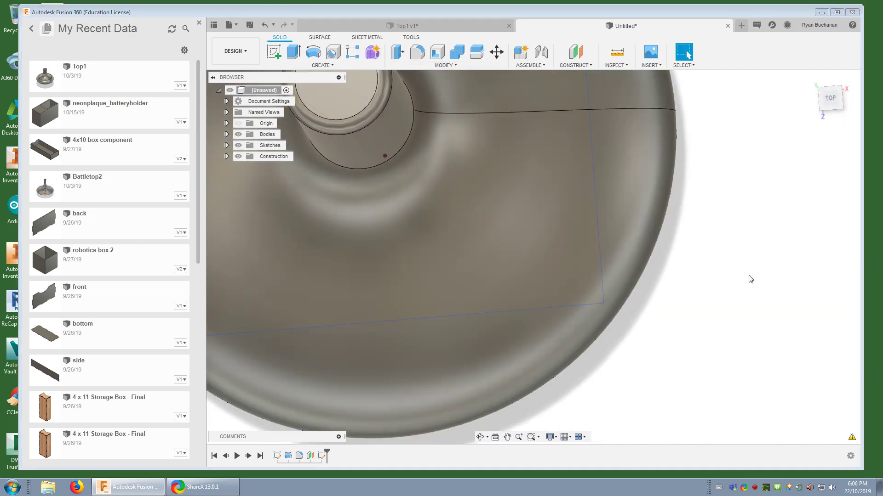
- Examine from the side and below where the rectangle's plane crosses the top's pointed lower tip
shift+middle_drag(749, 278, 711, 233)
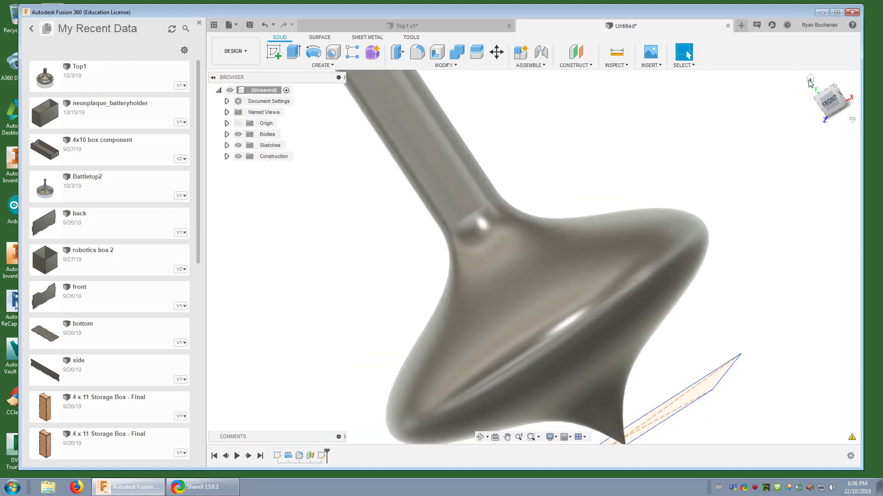
click(810, 78)
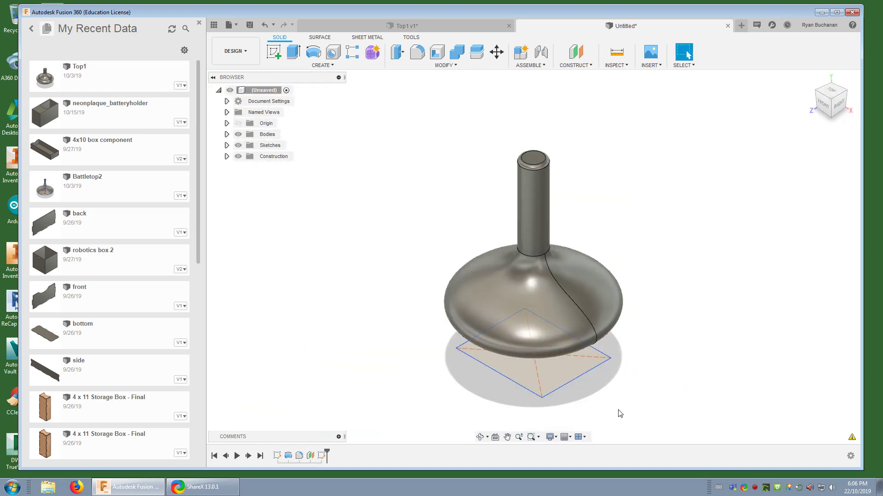
drag(639, 392, 652, 335)
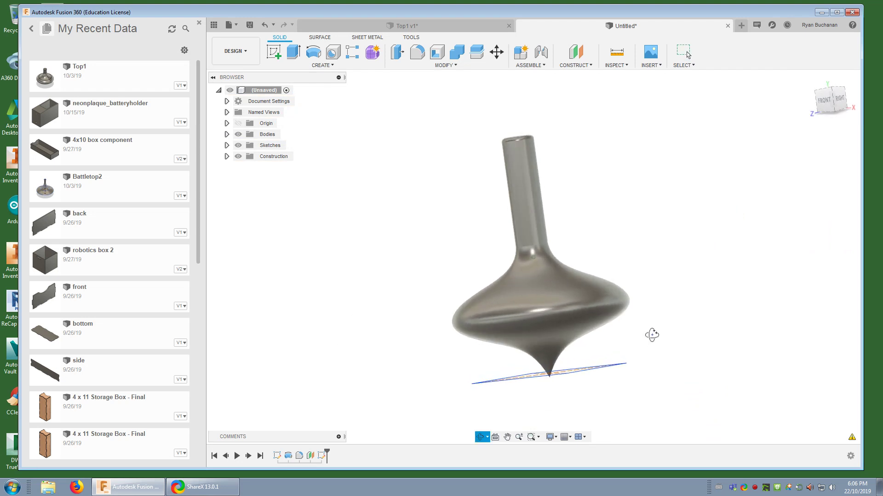
key(Escape)
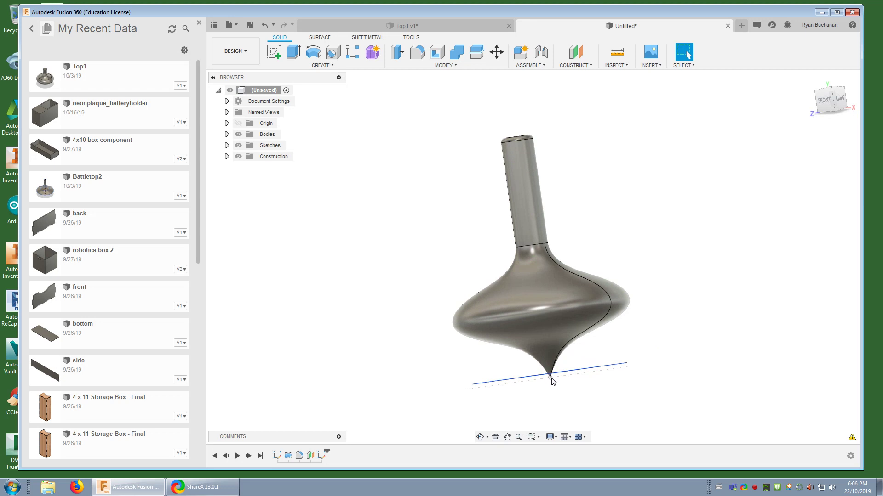
scroll(529, 375, up, 5)
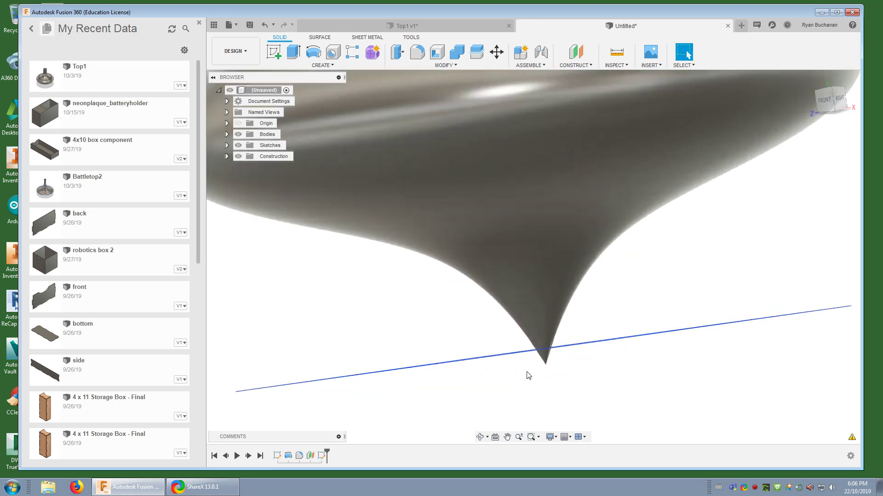
shift+middle_drag(525, 367, 503, 388)
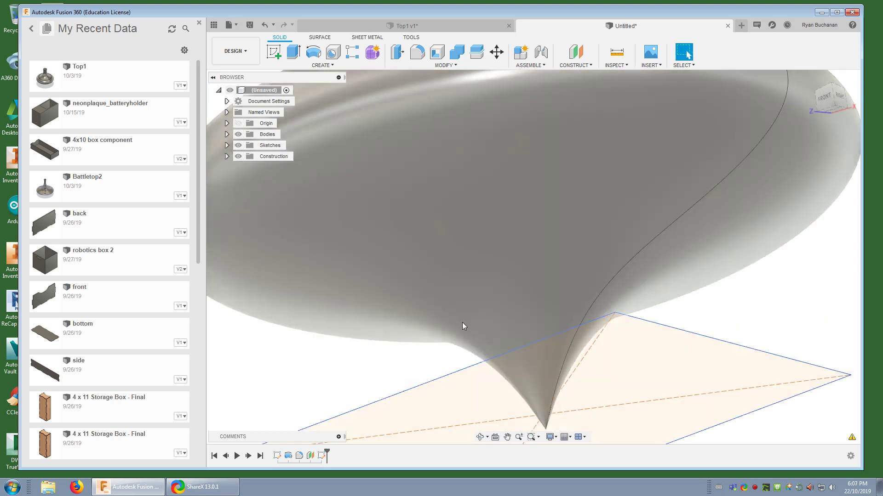
scroll(460, 294, up, 3)
scroll(454, 258, down, 5)
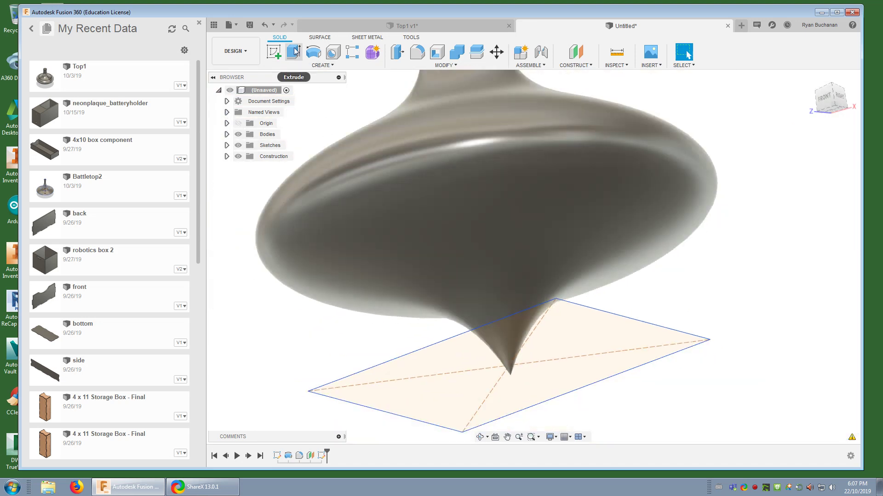
- Extrude the rectangle -2 mm downward as a cut to slice off the top's sharp lower tip
click(294, 52)
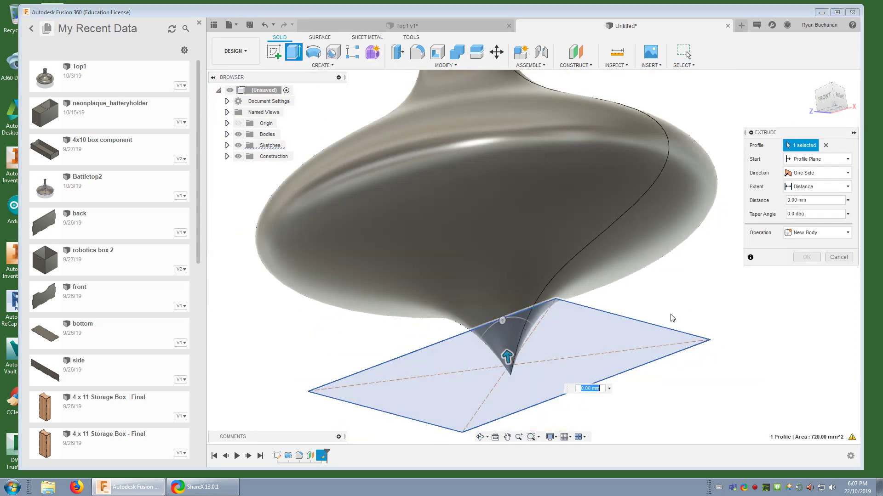
shift+middle_drag(672, 316, 673, 317)
mouse_move(504, 359)
mouse_down()
mouse_move(512, 393)
mouse_move(502, 335)
mouse_move(509, 371)
mouse_up()
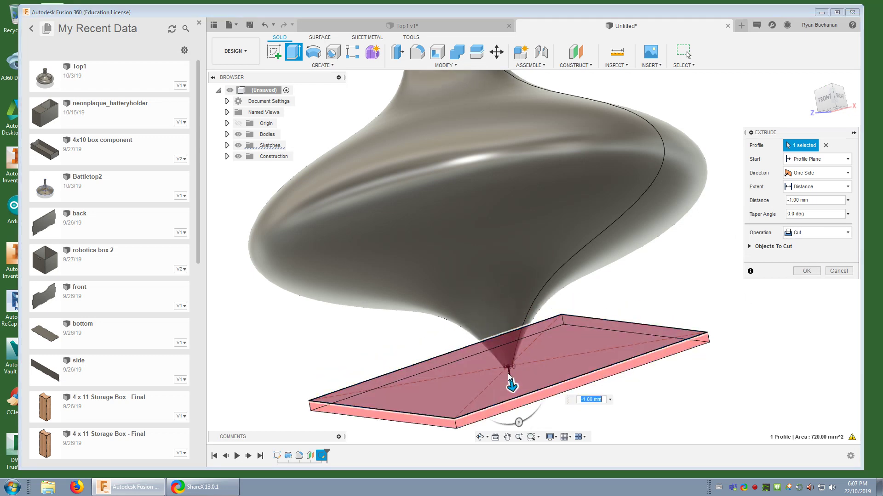
drag(510, 380, 518, 390)
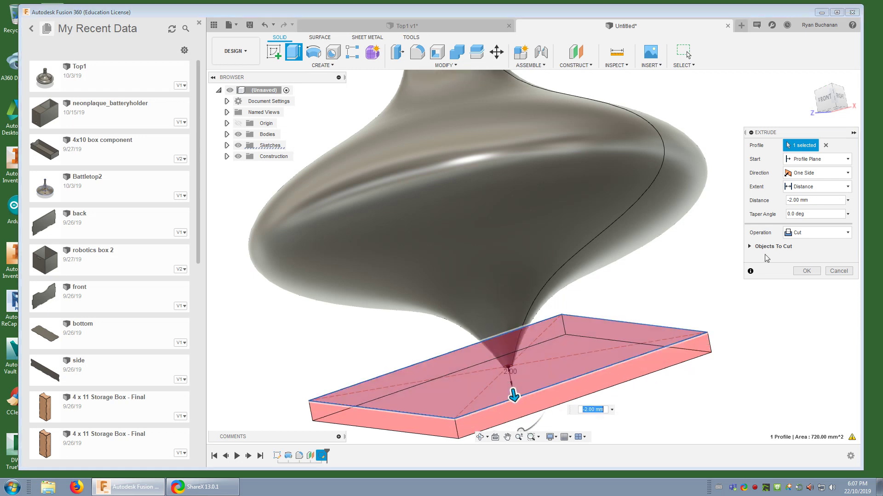
click(848, 233)
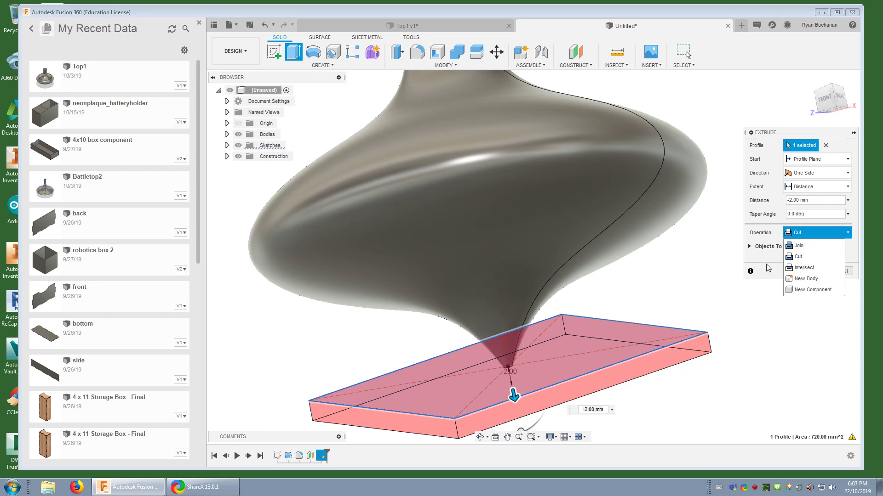
click(813, 258)
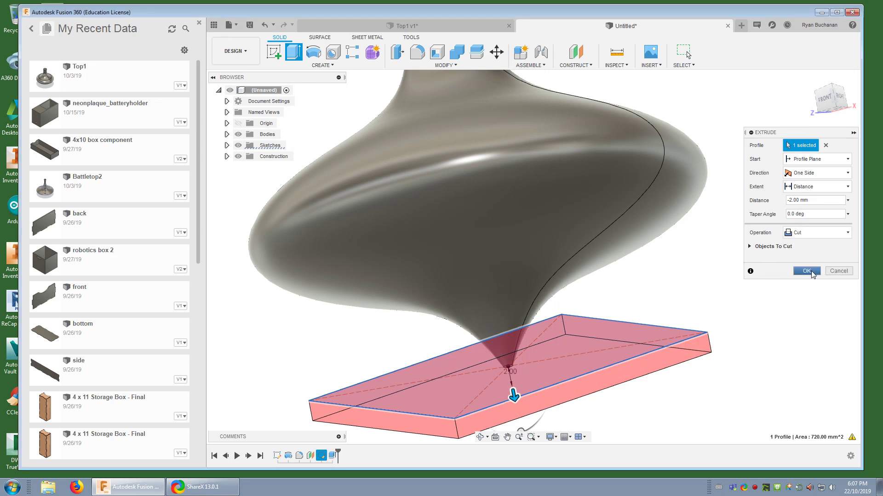
click(807, 272)
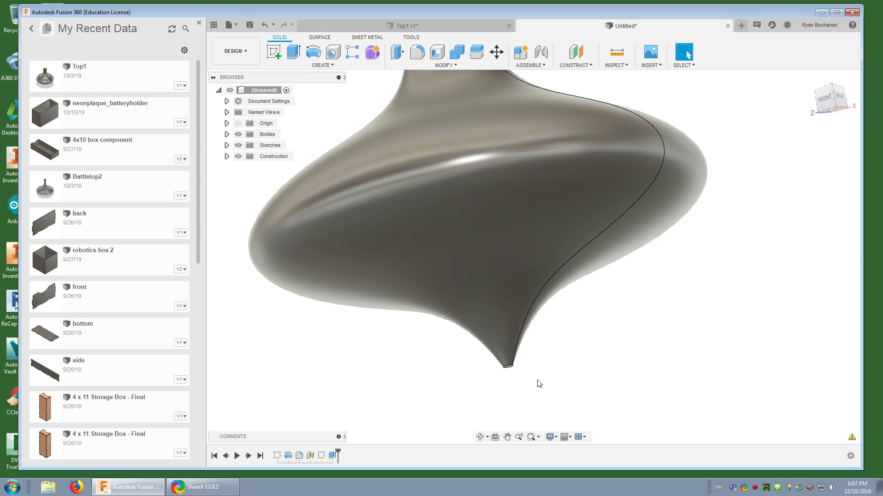
- Fillet the circular edge of the flattened lower tip with a constant radius of 0.5 mm
shift+middle_drag(539, 384, 512, 368)
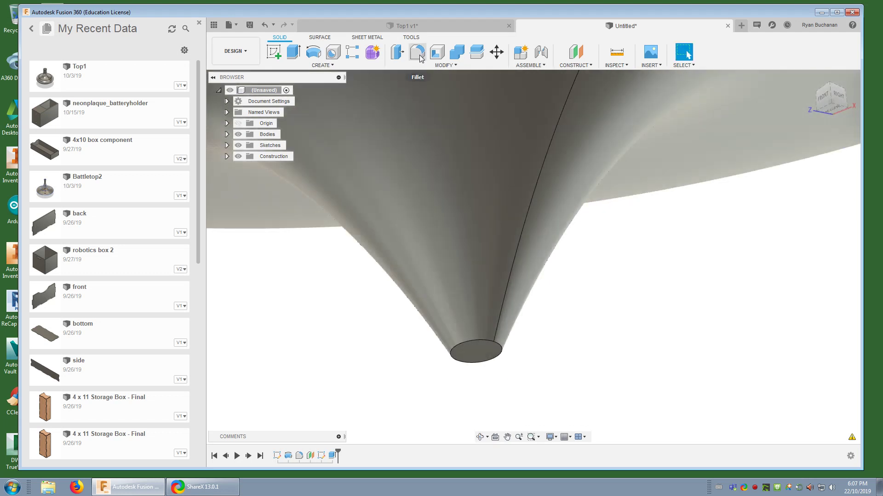
click(420, 56)
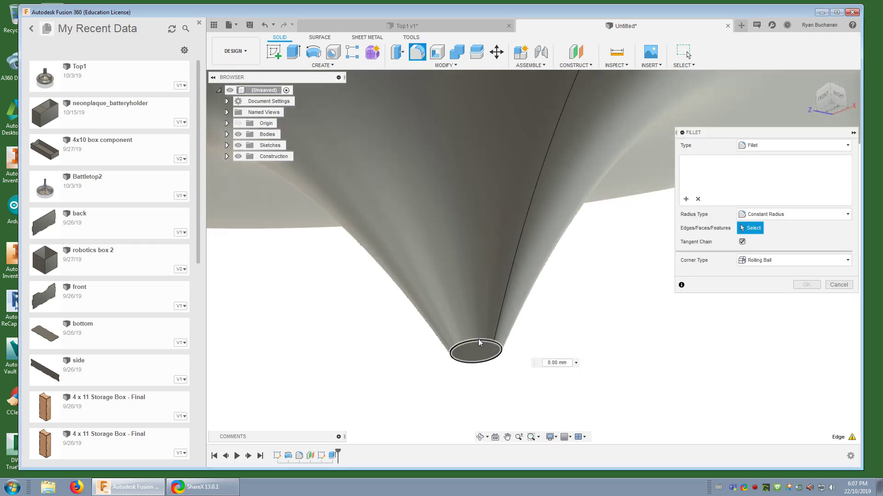
click(479, 342)
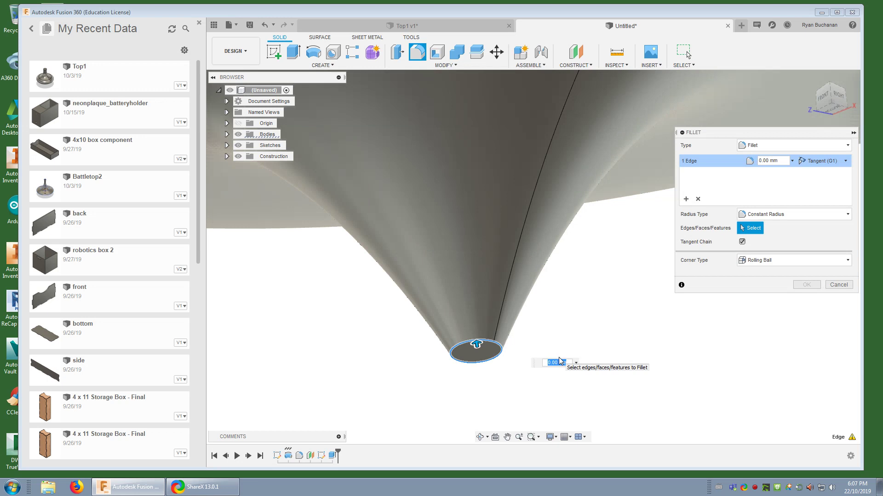
key(BackSpace)
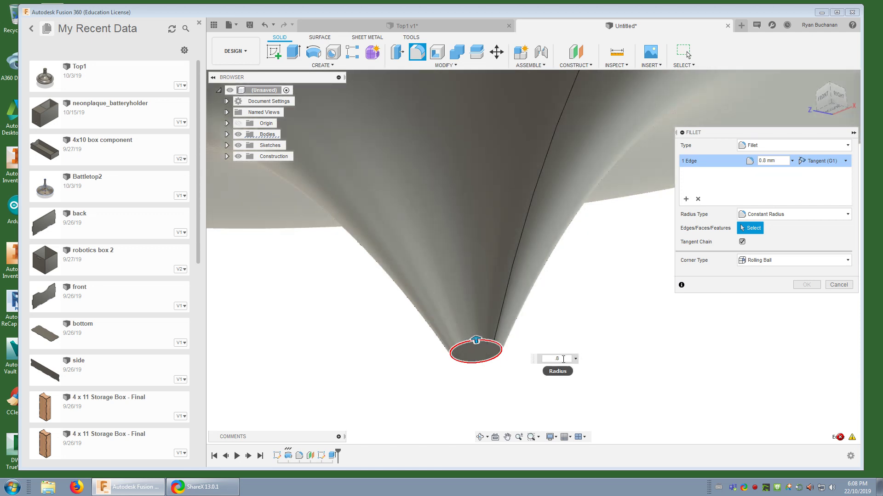
key(BackSpace)
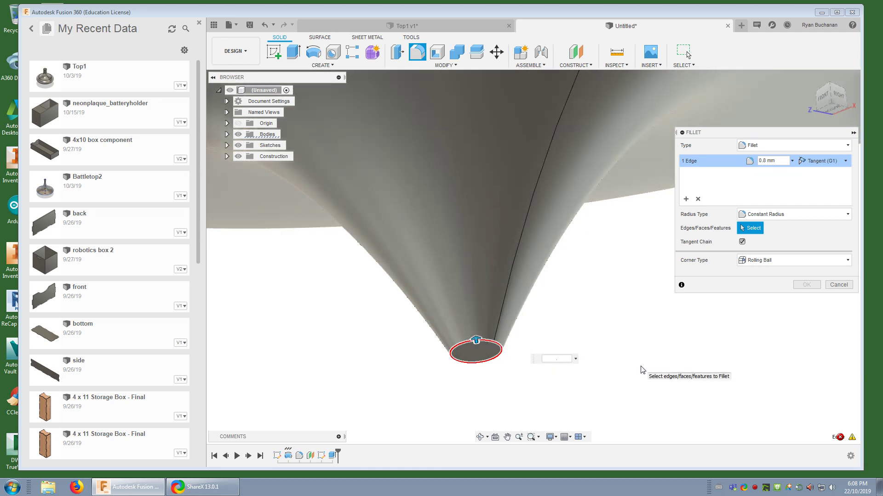
text(.5)
key(Return)
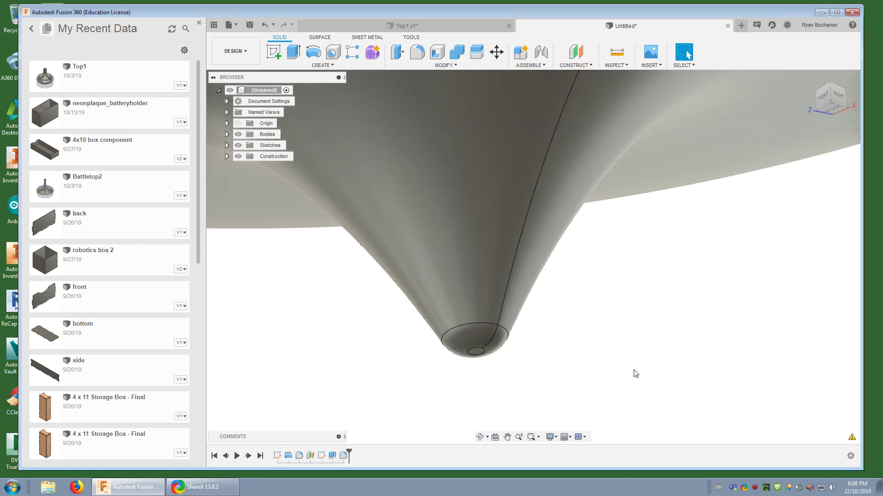